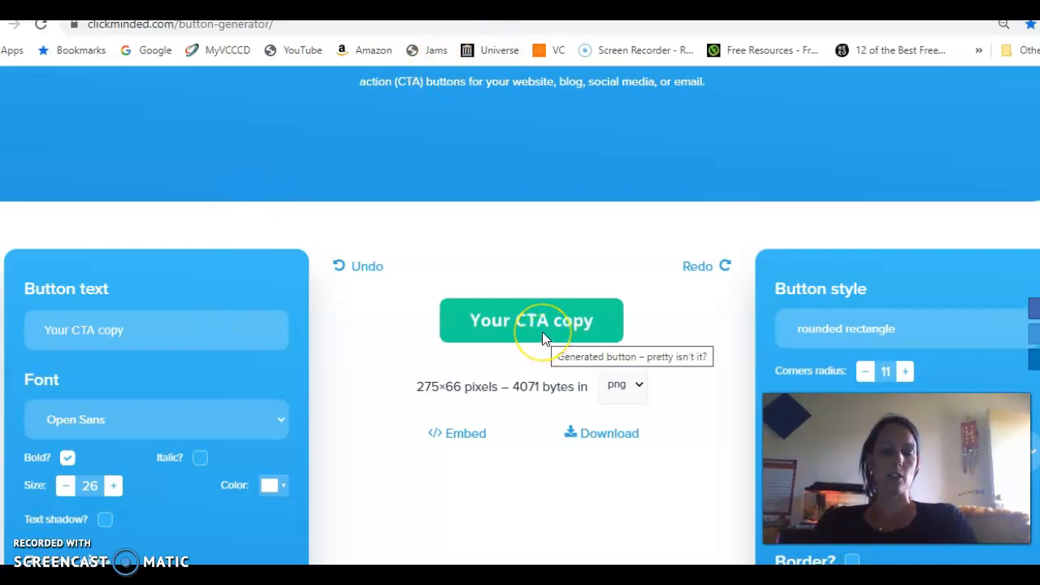
- Replace the placeholder button text with "study skills"
left_click(211, 326)
key("BackSpace")
key("BackSpace")
key("BackSpace")
key("BackSpace")
key("BackSpace")
key("BackSpace")
key("BackSpace")
key("BackSpace")
key("BackSpace")
key("BackSpace")
key("BackSpace")
key("BackSpace")
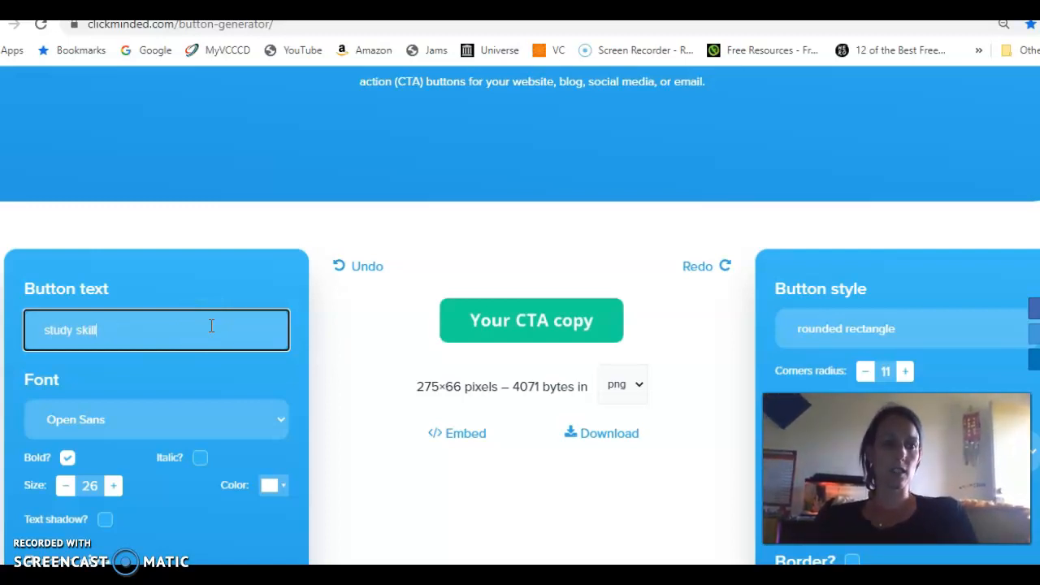
type("study skills")
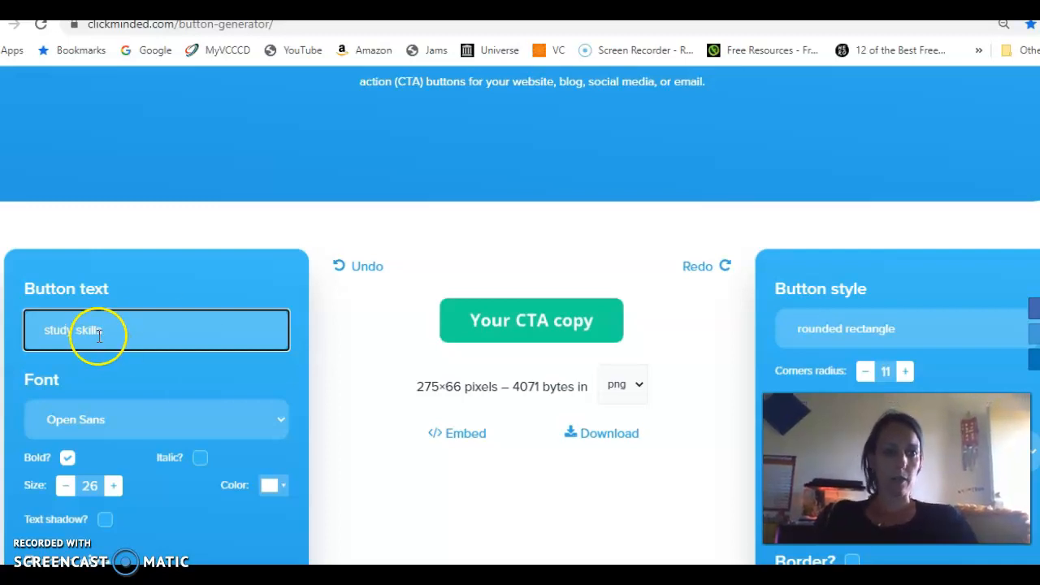
left_click(406, 471)
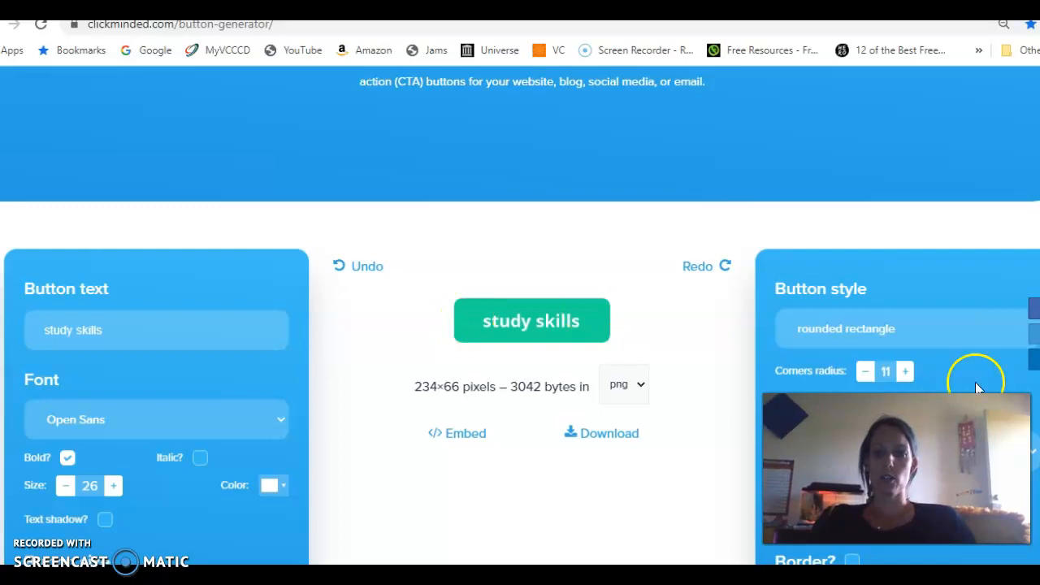
- Set the button style to rounded rectangle
left_click(962, 330)
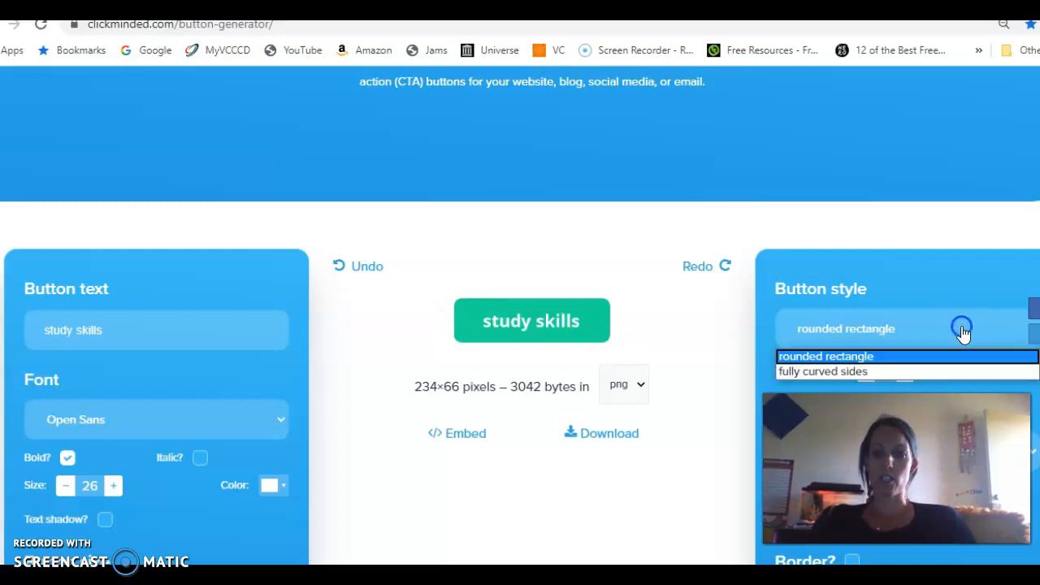
left_click(923, 358)
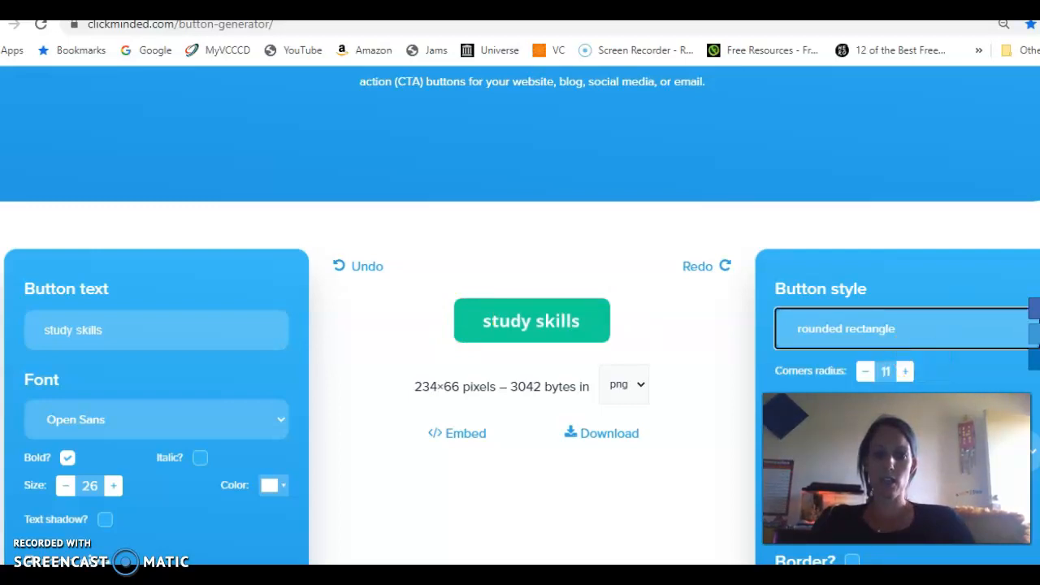
left_click_drag(896, 469, 887, 186)
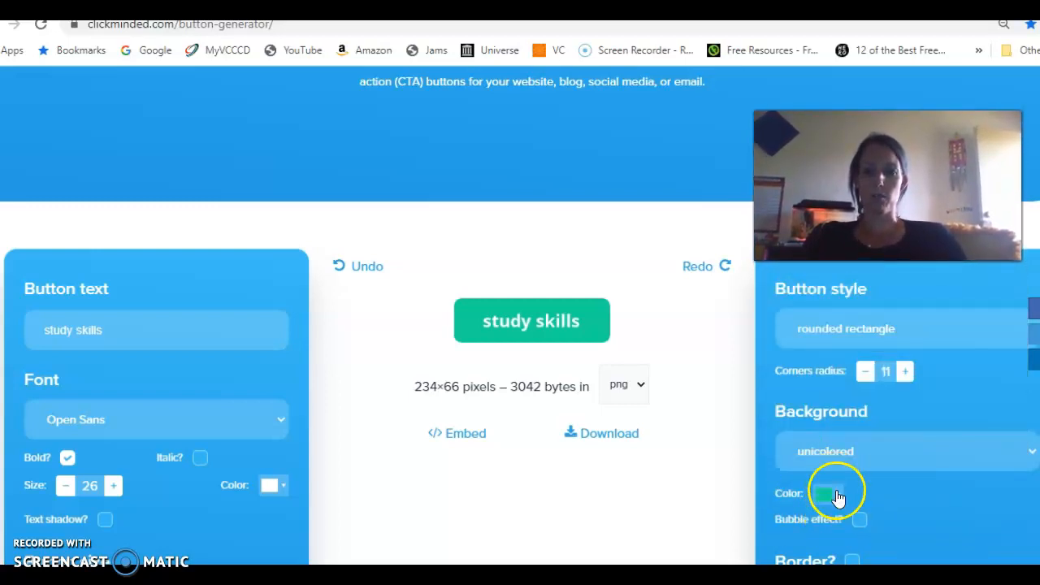
- Give the button a purple background with the bubble effect, and add a border
left_click(828, 494)
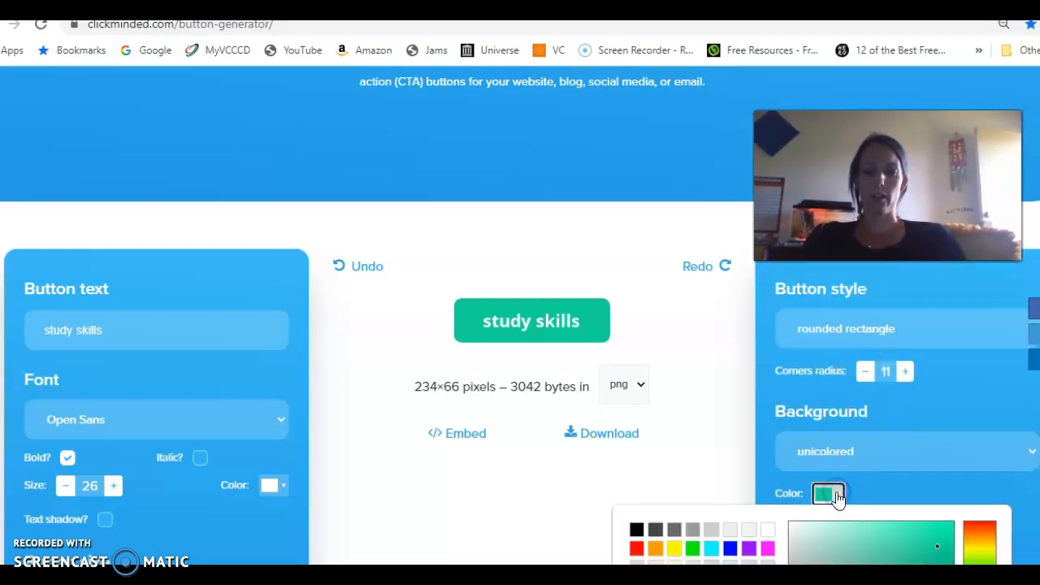
left_click(748, 548)
left_click(865, 490)
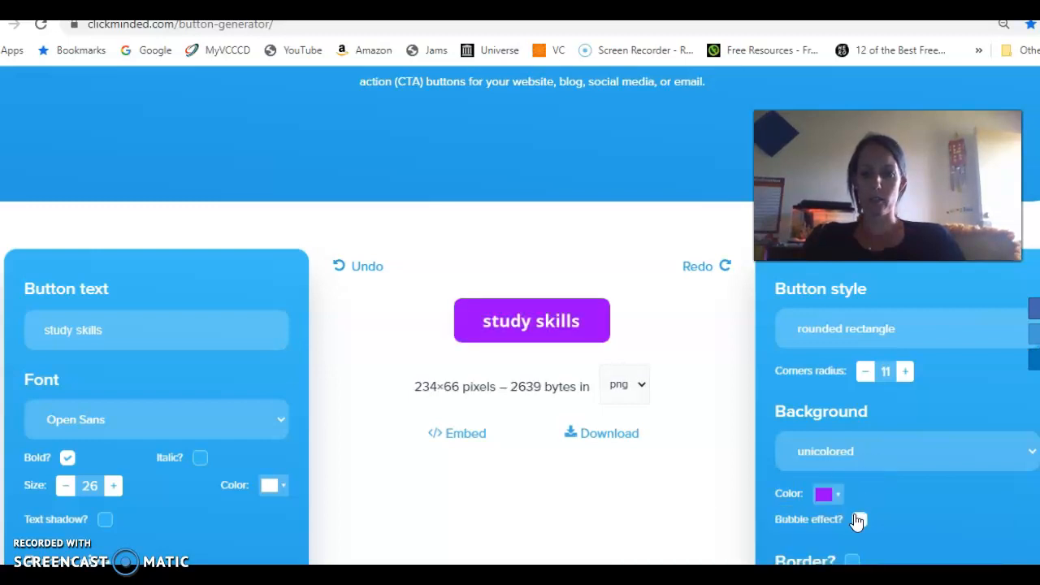
left_click(858, 520)
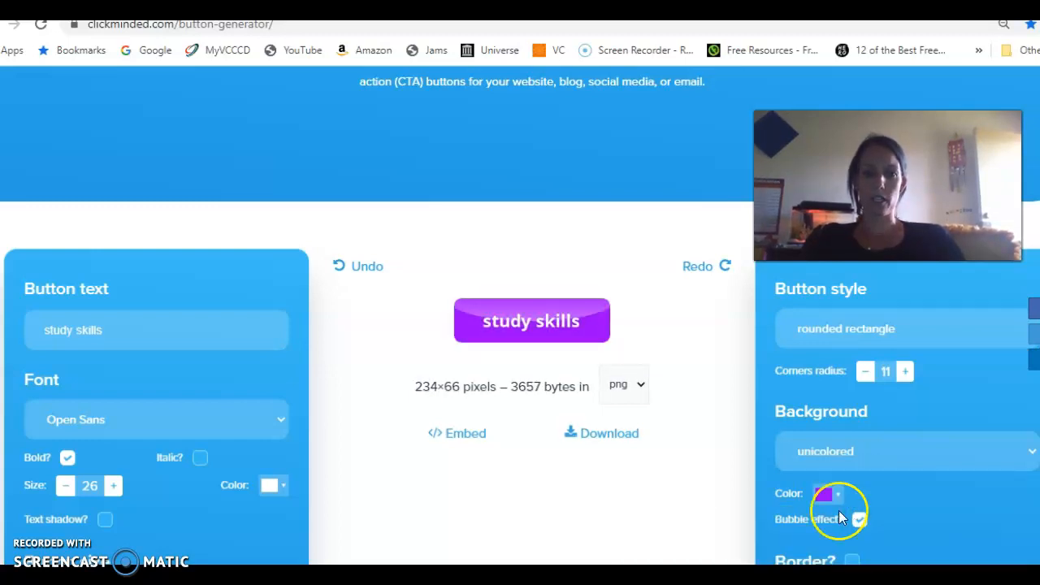
left_click(851, 559)
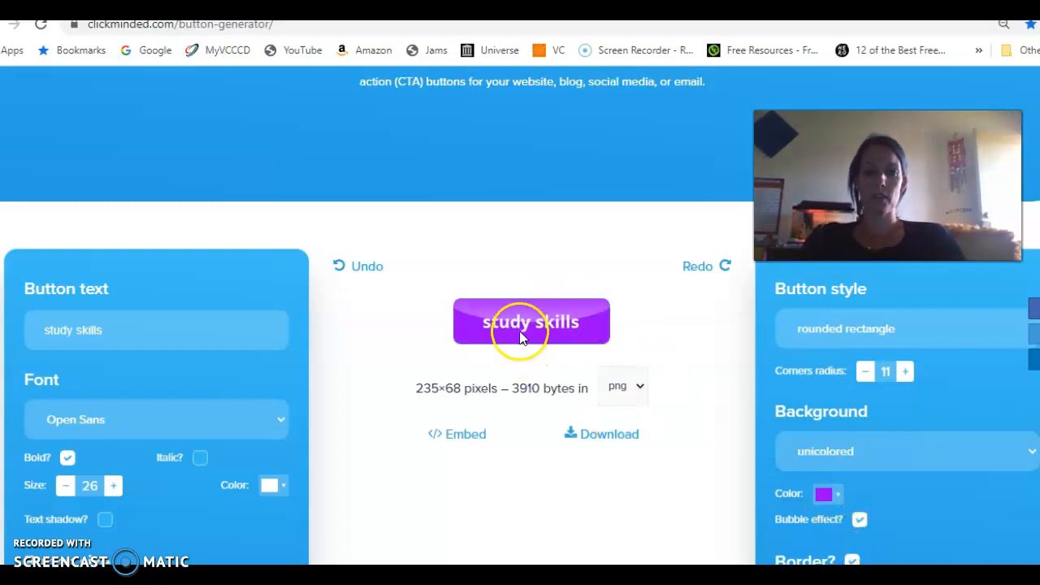
- Download the button as a PNG and save a copy of it in the Pictures folder as button_study-skills
left_click(589, 441)
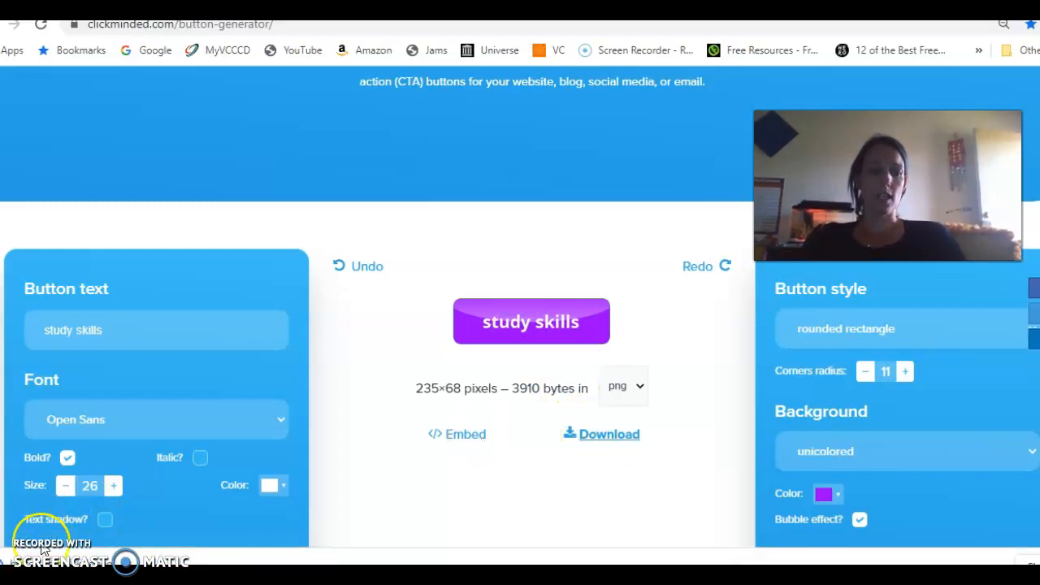
left_click(87, 559)
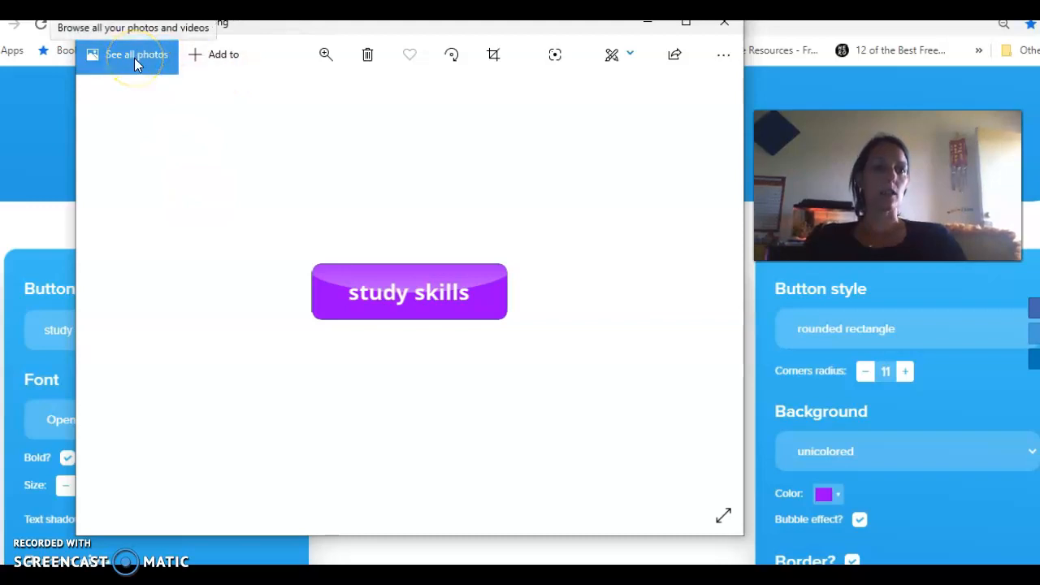
left_click(714, 56)
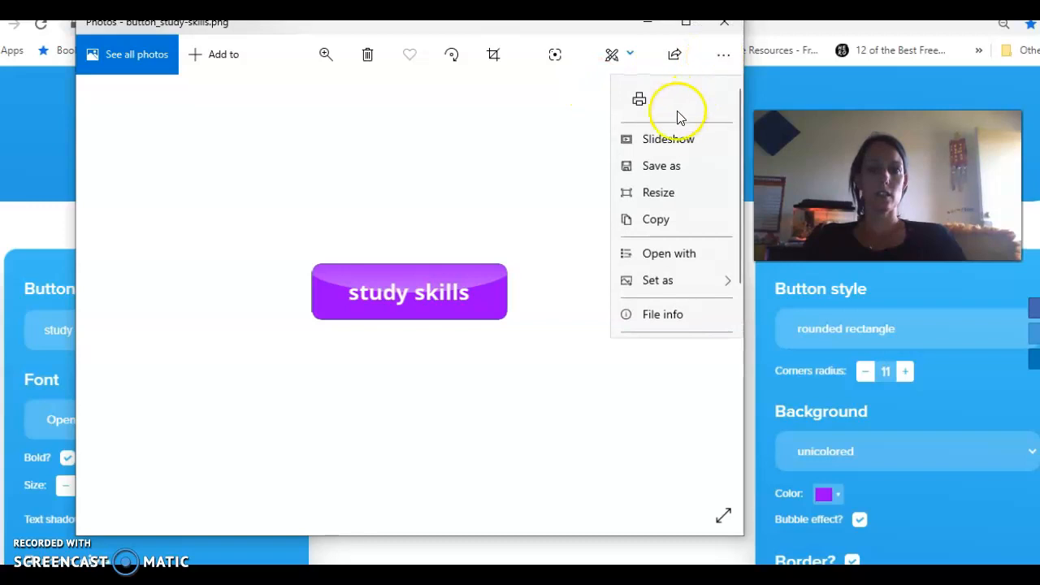
left_click(656, 166)
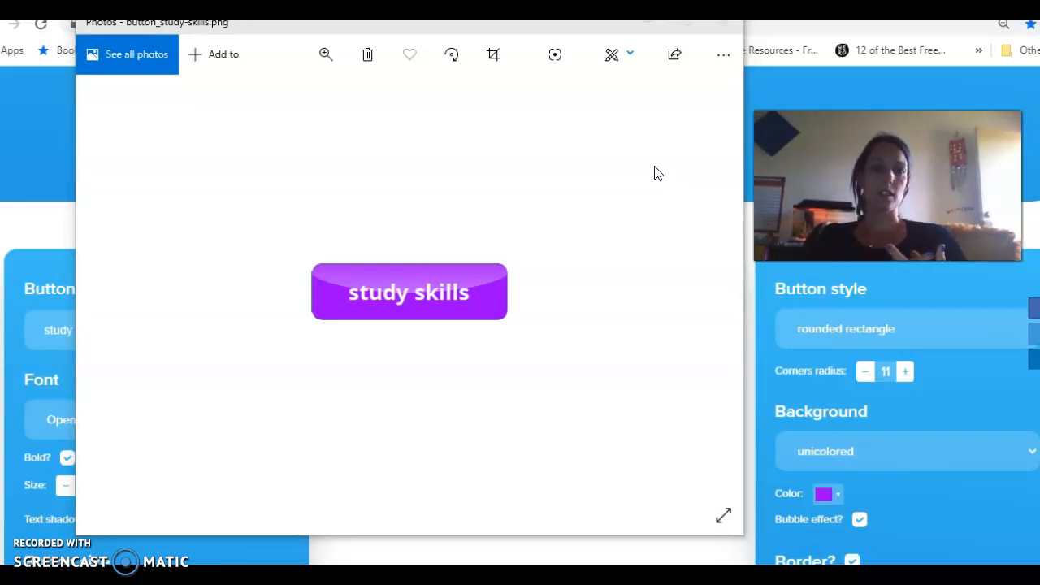
left_click(341, 242)
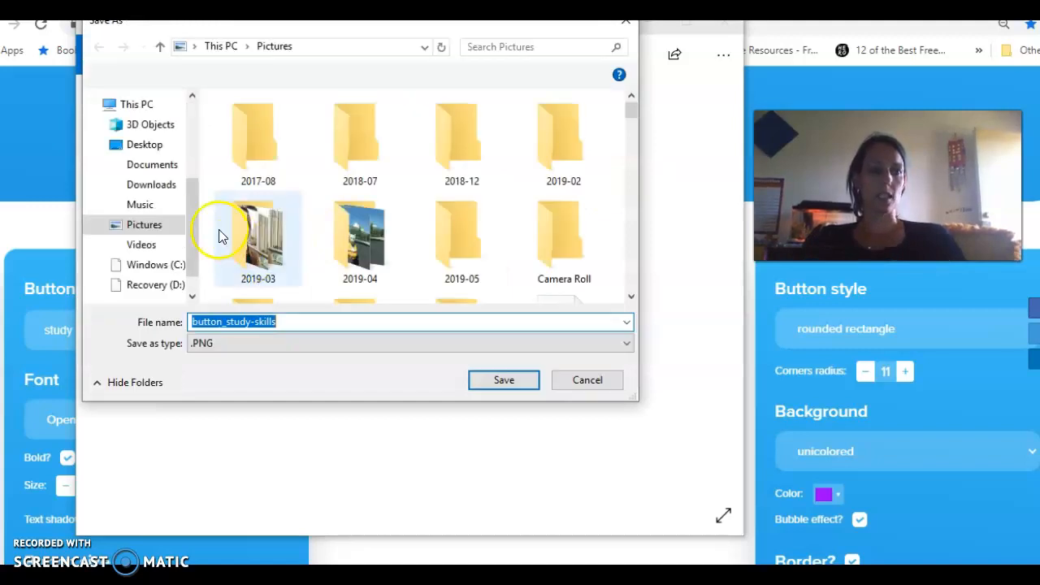
left_click(147, 226)
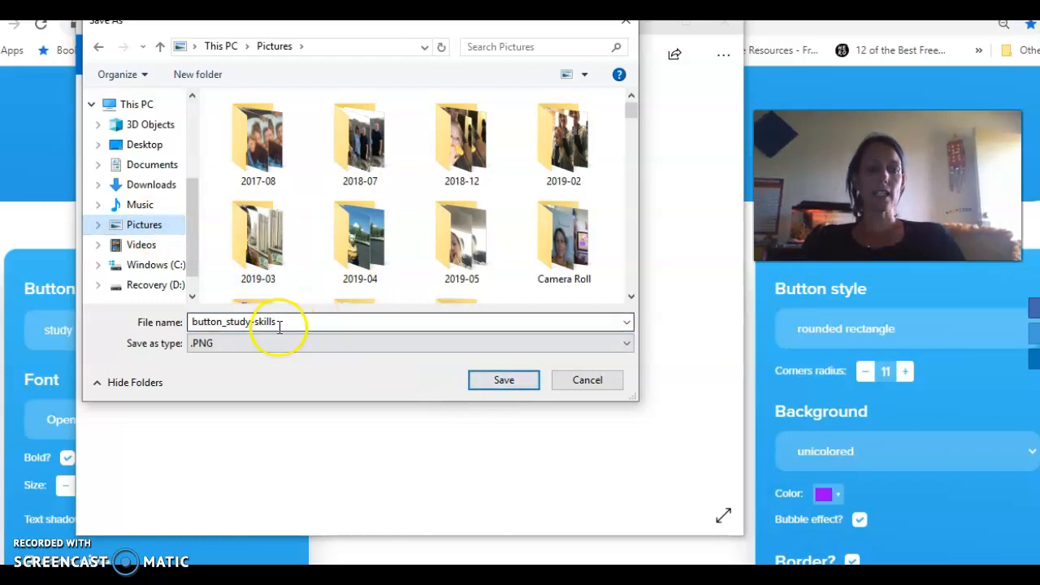
left_click_drag(635, 109, 636, 142)
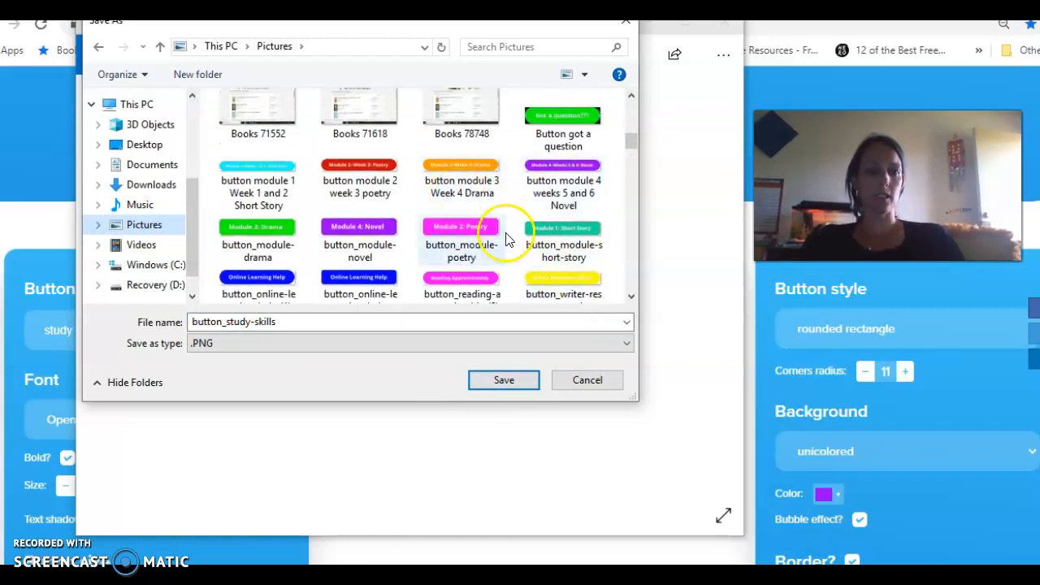
left_click(498, 384)
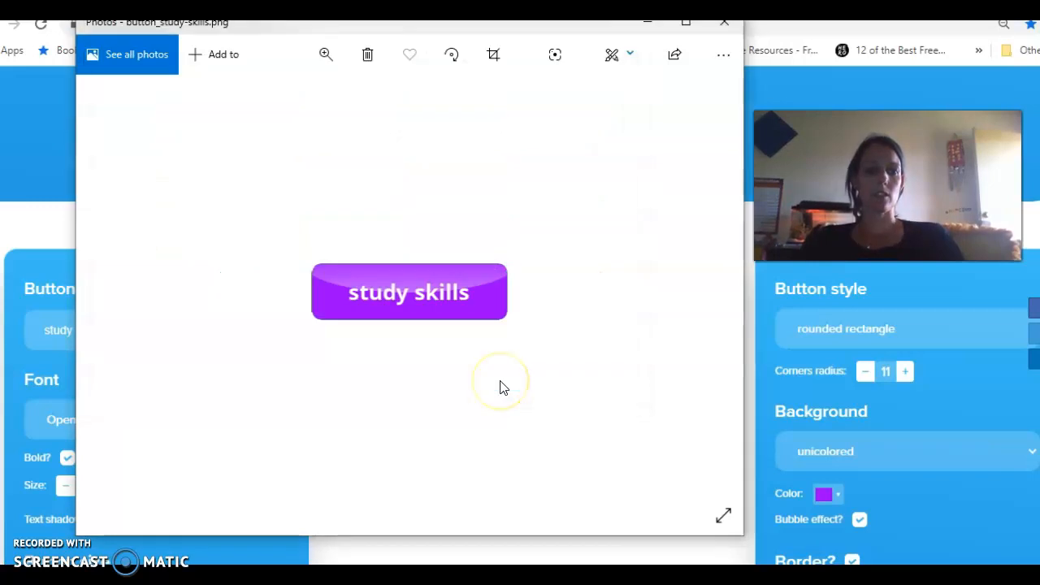
- Switch to the Canvas dashboard in the browser and open the unpublished practice course
left_click(843, 28)
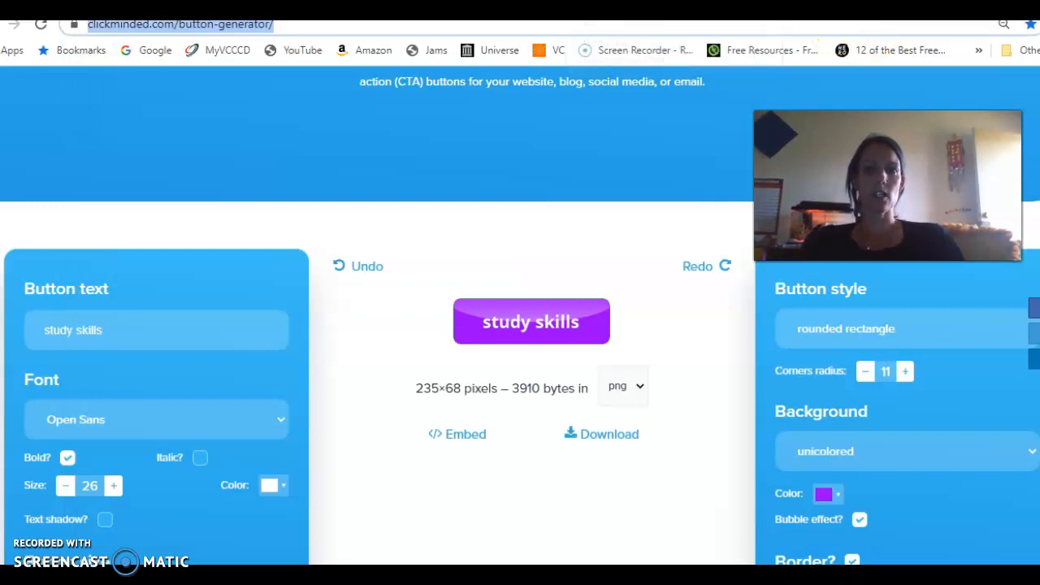
key("ctrl+Tab")
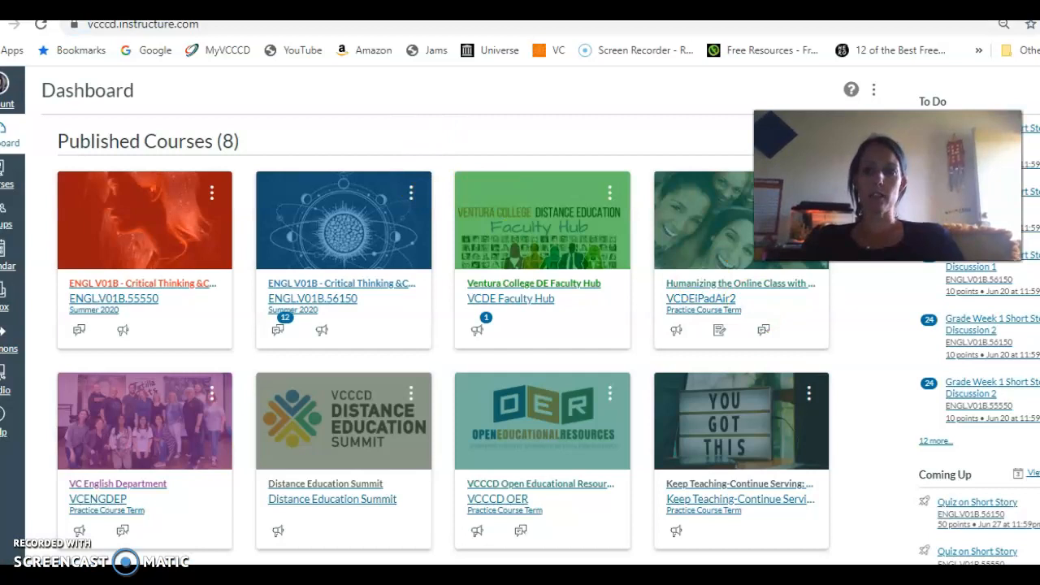
scroll(126, 515, "down", 3)
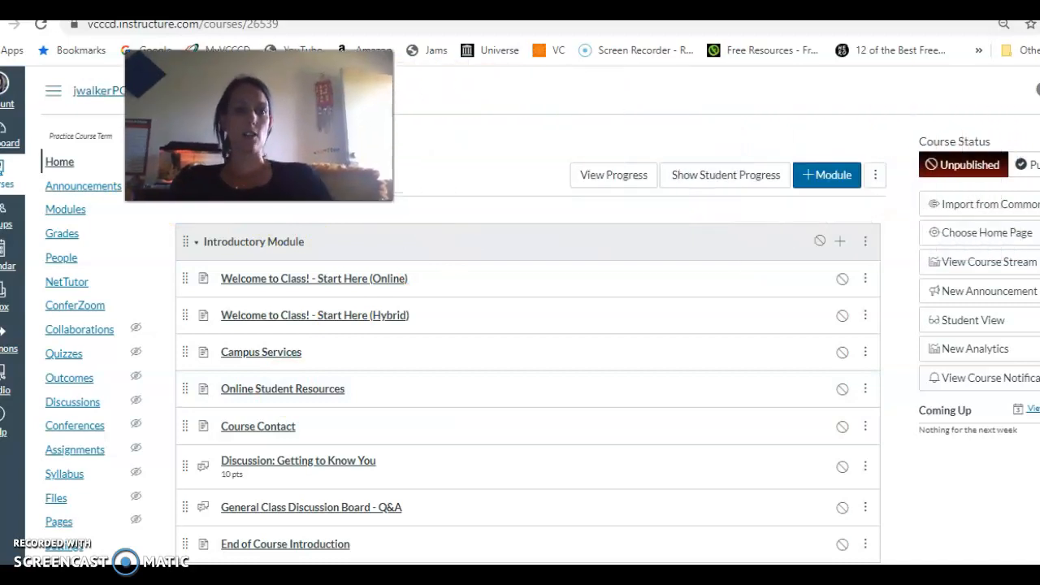
- Set the course home page to the Pages Front Page, Home - Buttons
left_click(956, 237)
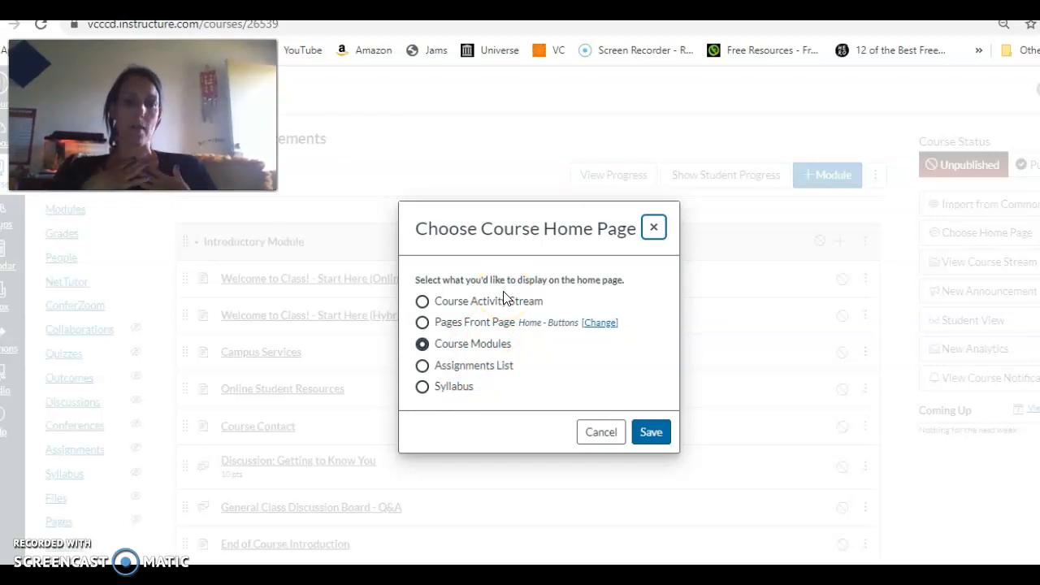
left_click(429, 324)
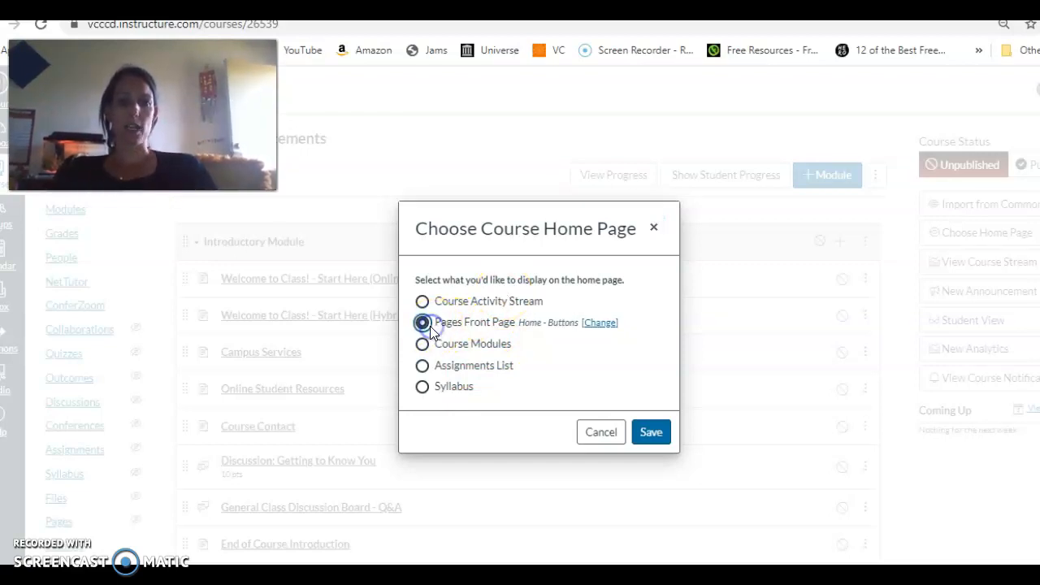
left_click(658, 435)
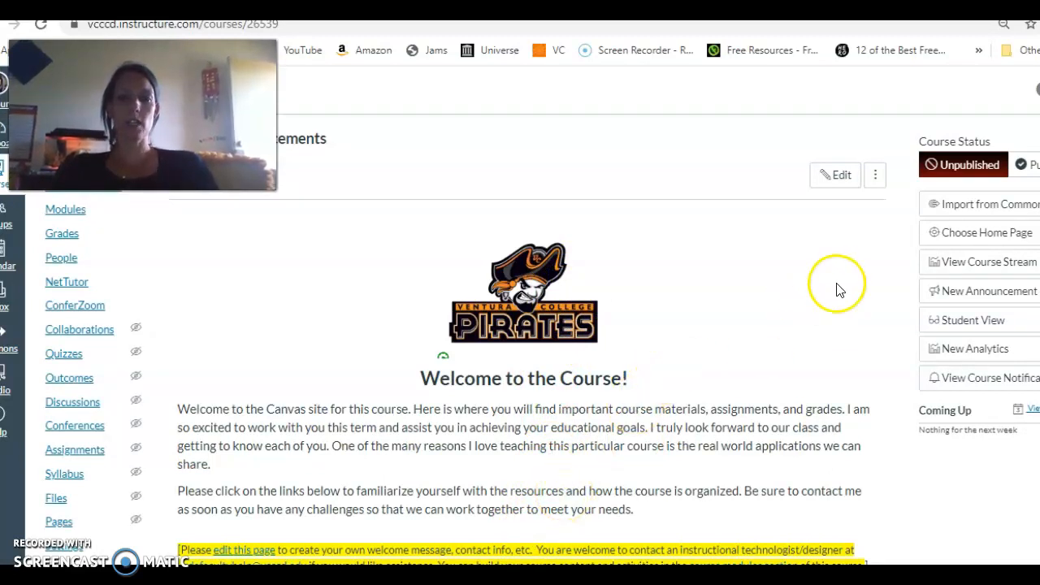
- Open the course front page for editing and add a blank line above the Pirates logo
left_click(839, 187)
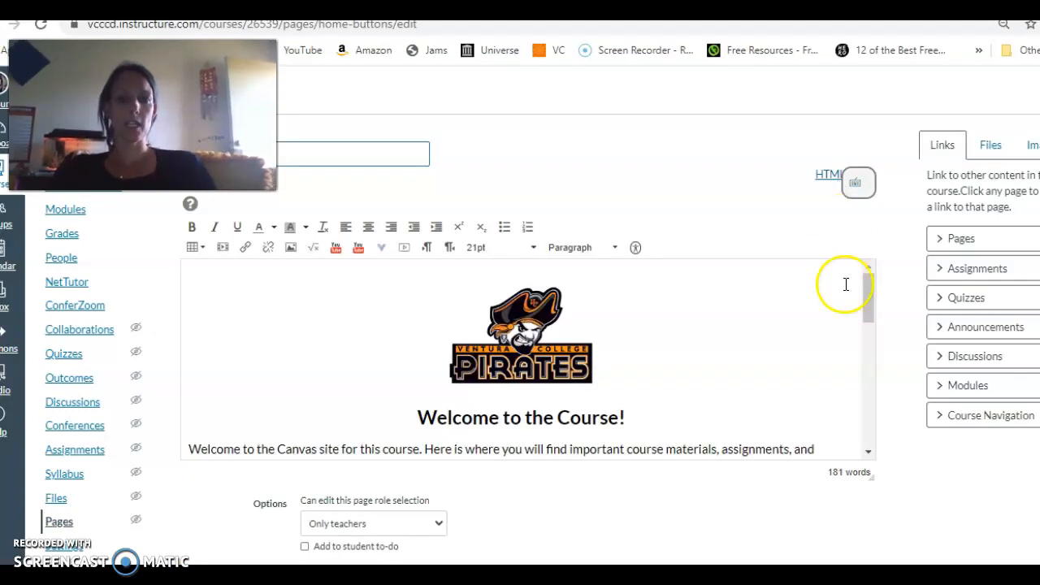
mouse_move(866, 288)
left_mouse_down()
mouse_move(869, 307)
mouse_move(864, 290)
left_mouse_up()
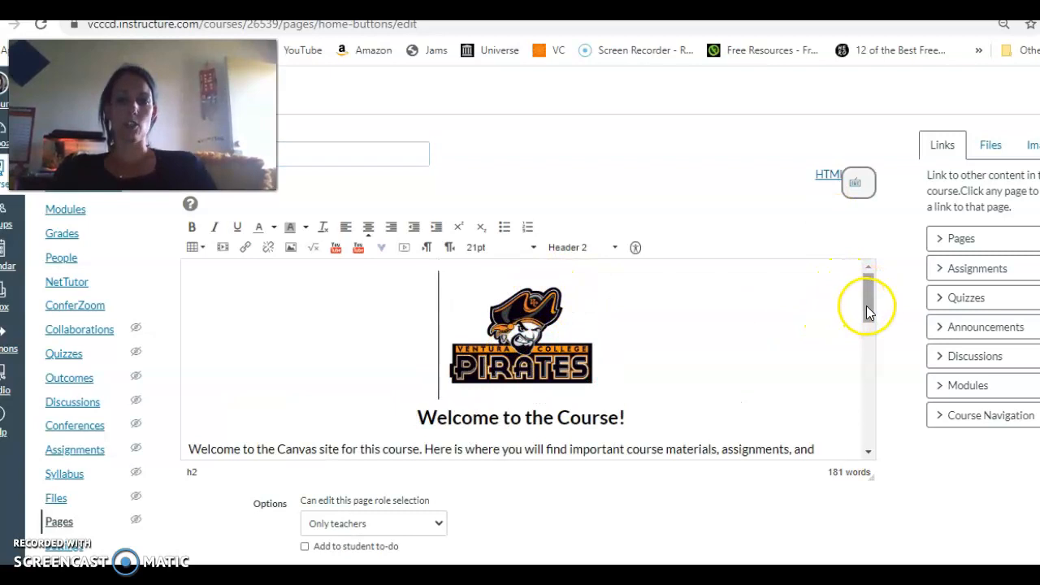
left_click_drag(867, 276, 867, 254)
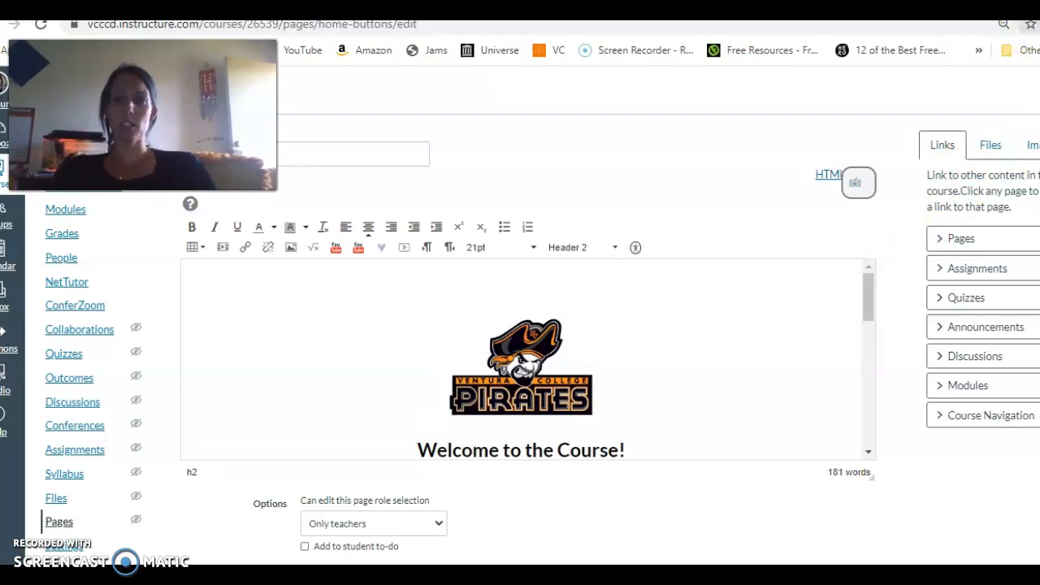
- Upload button_study-skills.png from the Pictures folder to the course files as a decorative image
left_click(1003, 24)
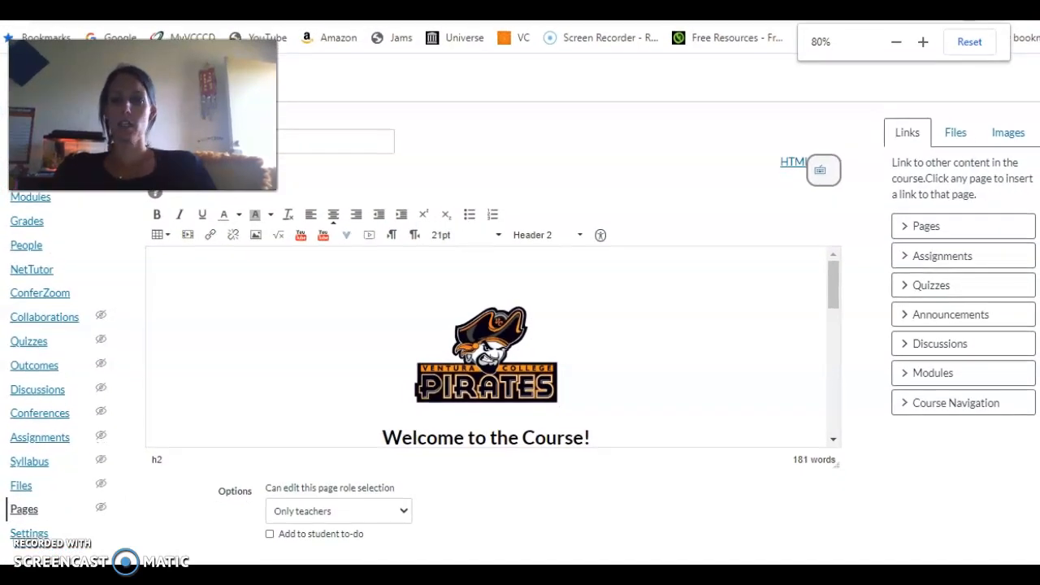
left_click(1005, 134)
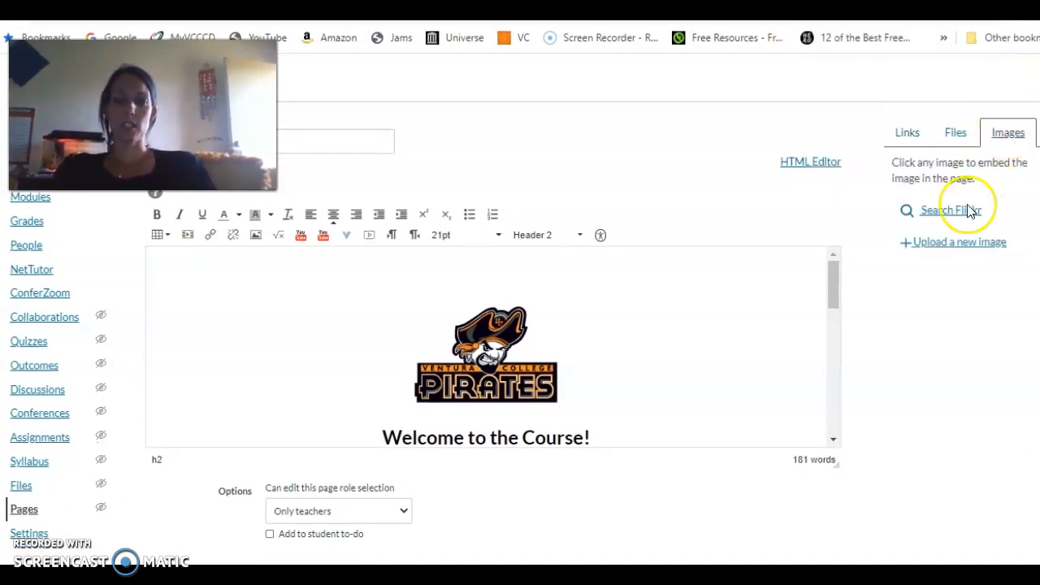
left_click(953, 241)
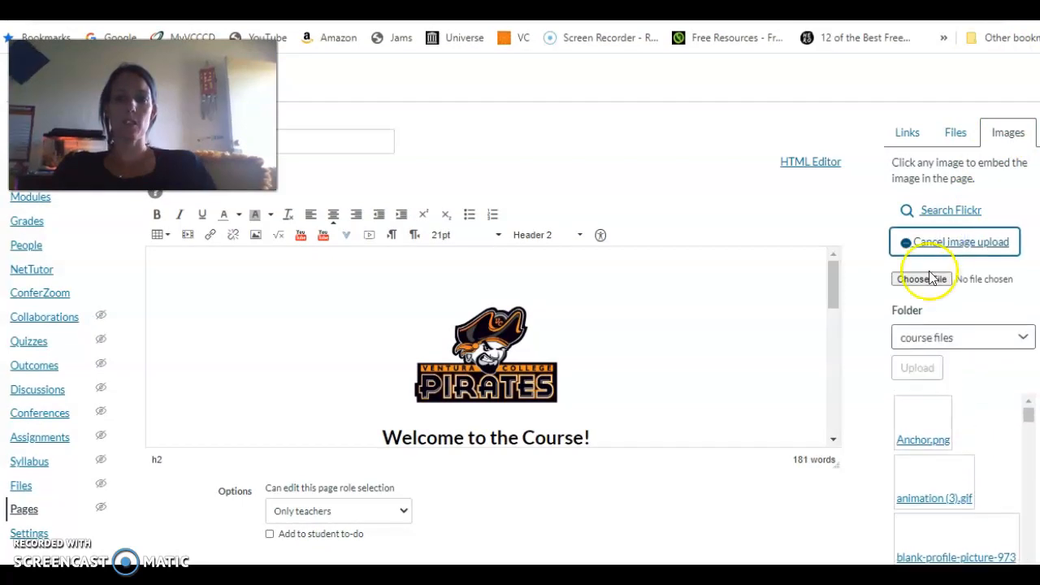
left_click(929, 281)
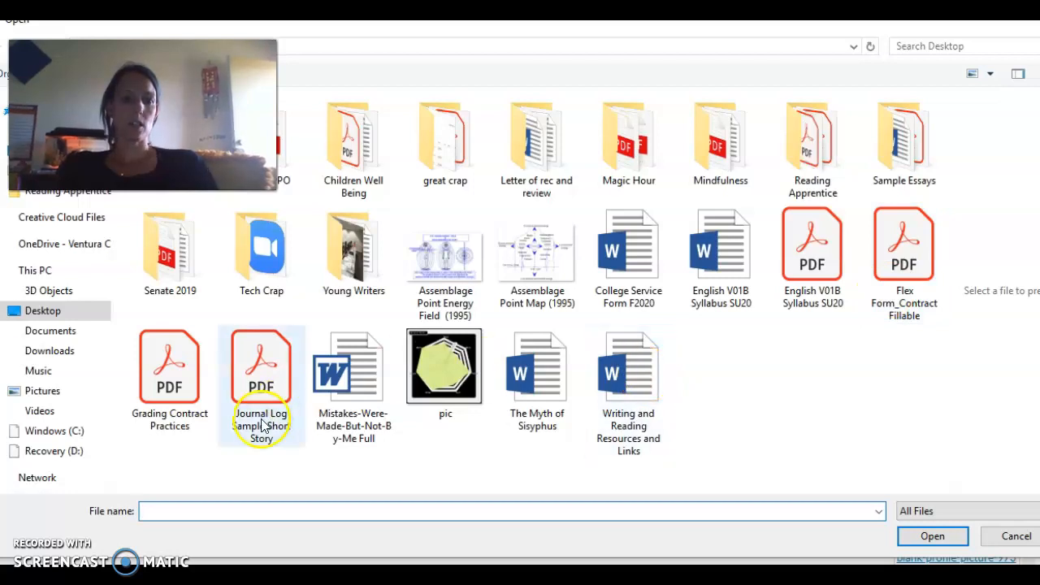
left_click(42, 392)
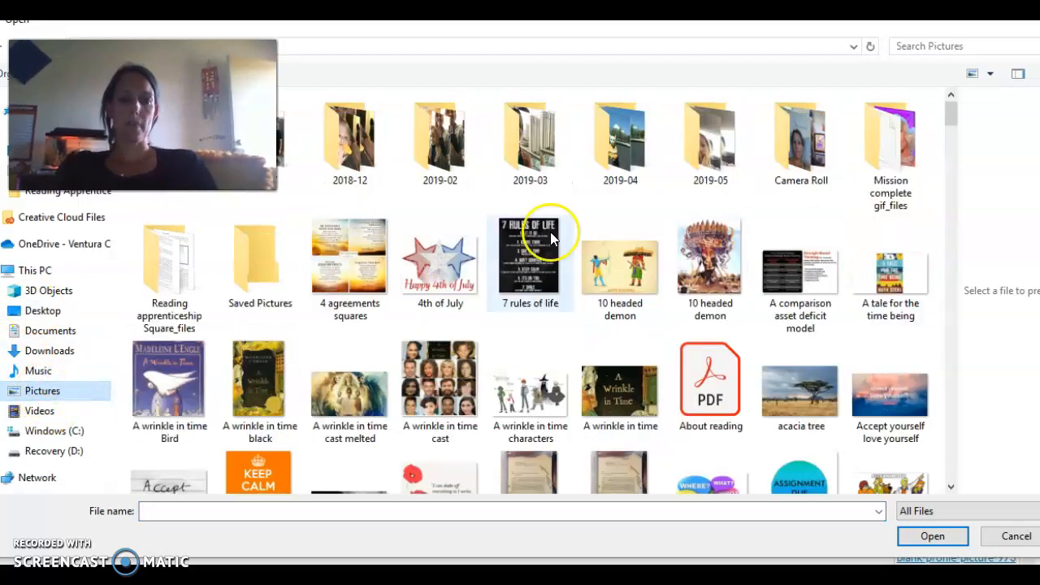
left_click_drag(955, 120, 954, 160)
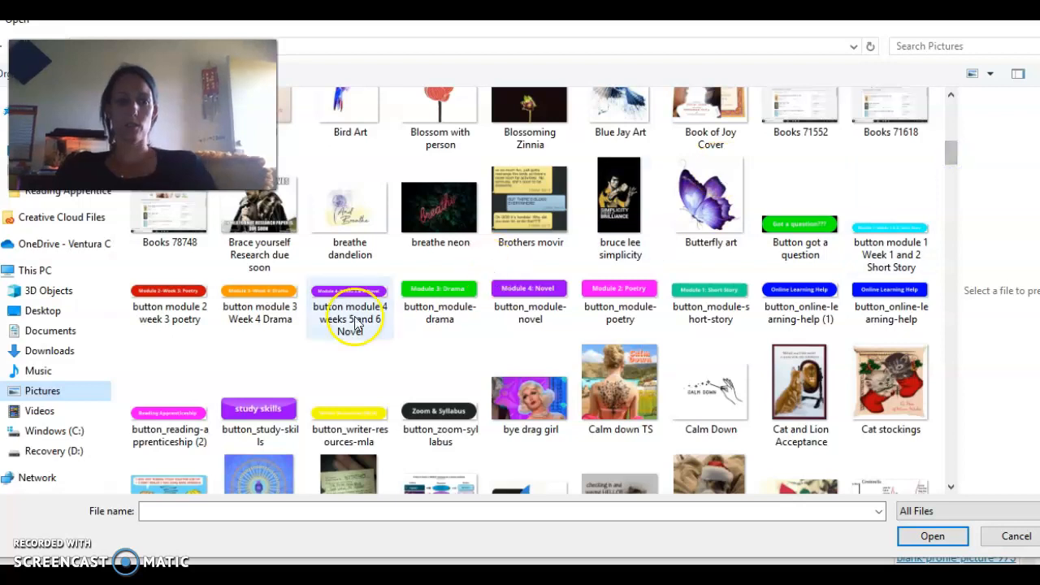
double_click(263, 410)
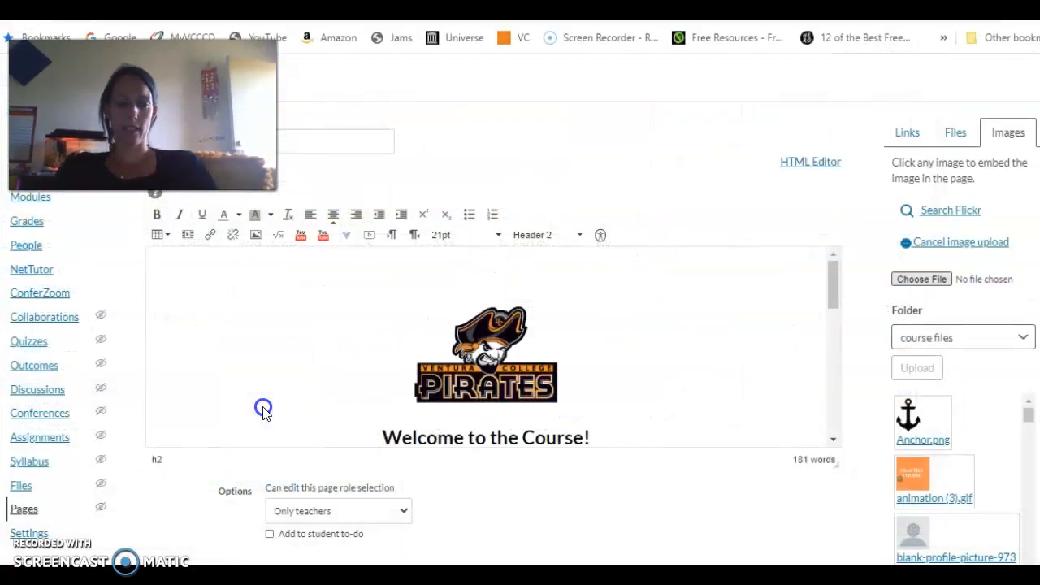
left_click(898, 362)
left_click(914, 436)
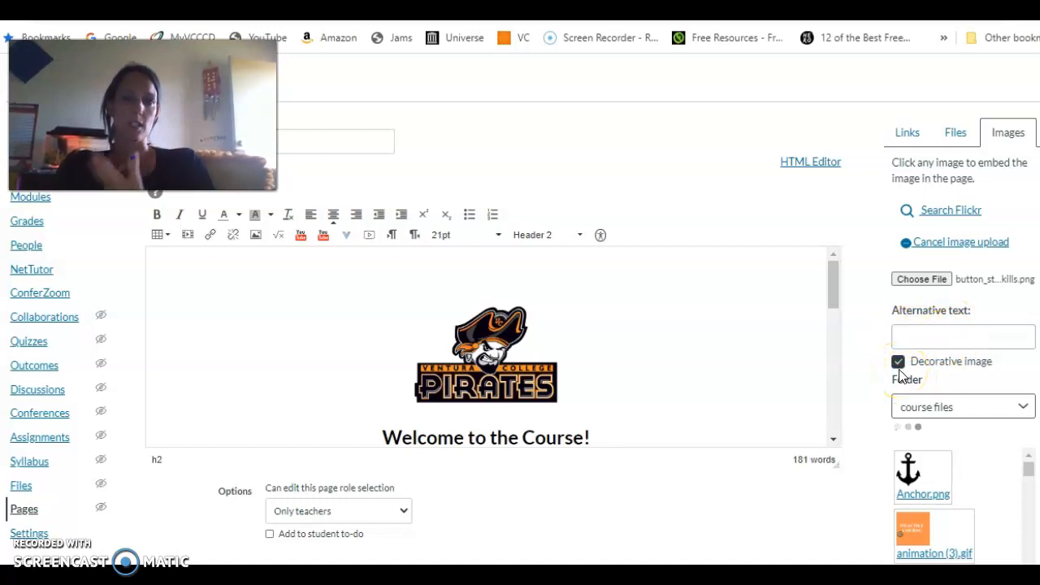
- Finish embedding the study skills button image above the Pirates logo and save the Home - Buttons page
left_click(908, 343)
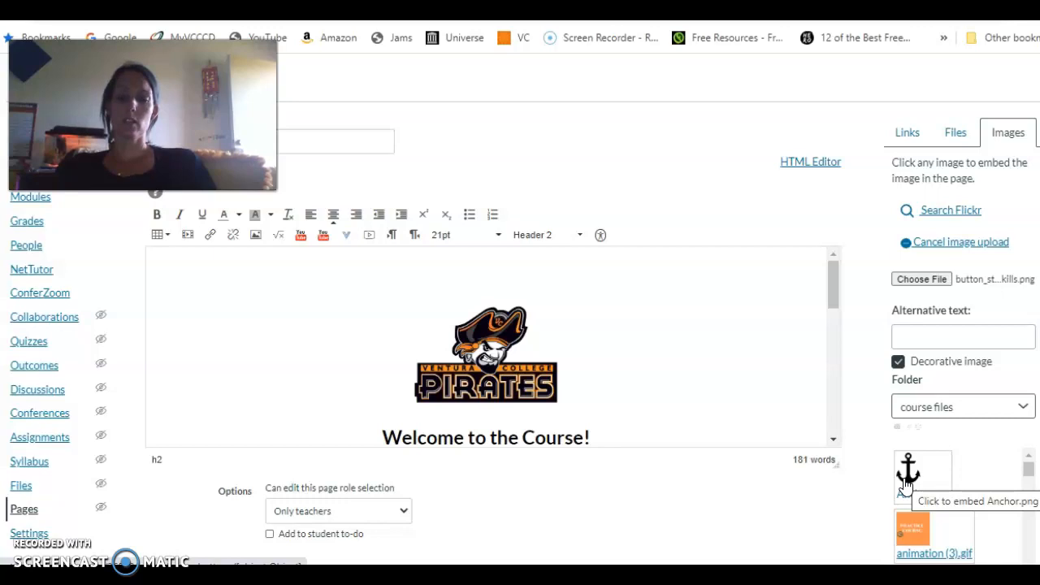
left_click(562, 309)
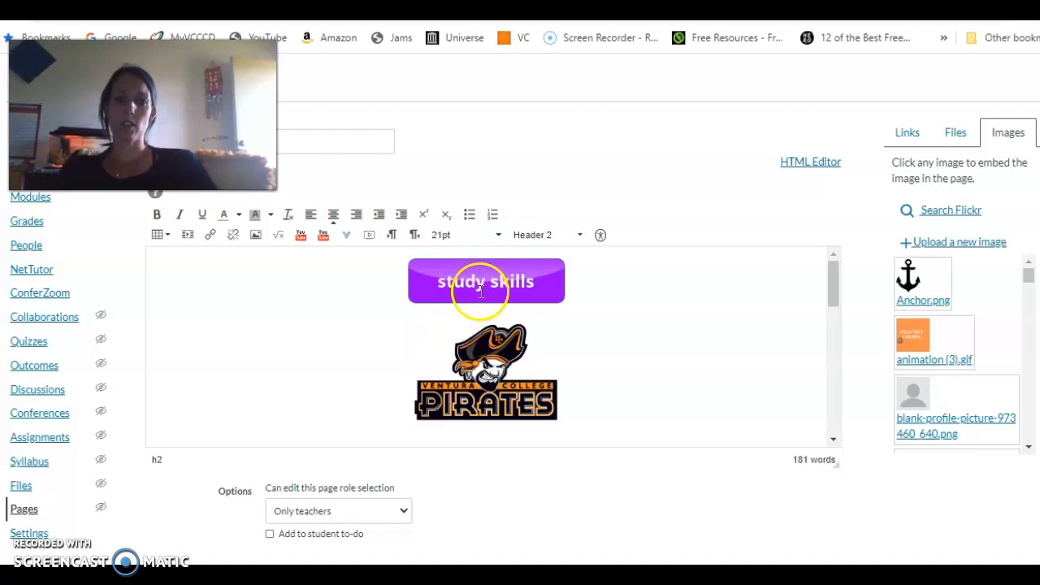
scroll(488, 270, "down", 1)
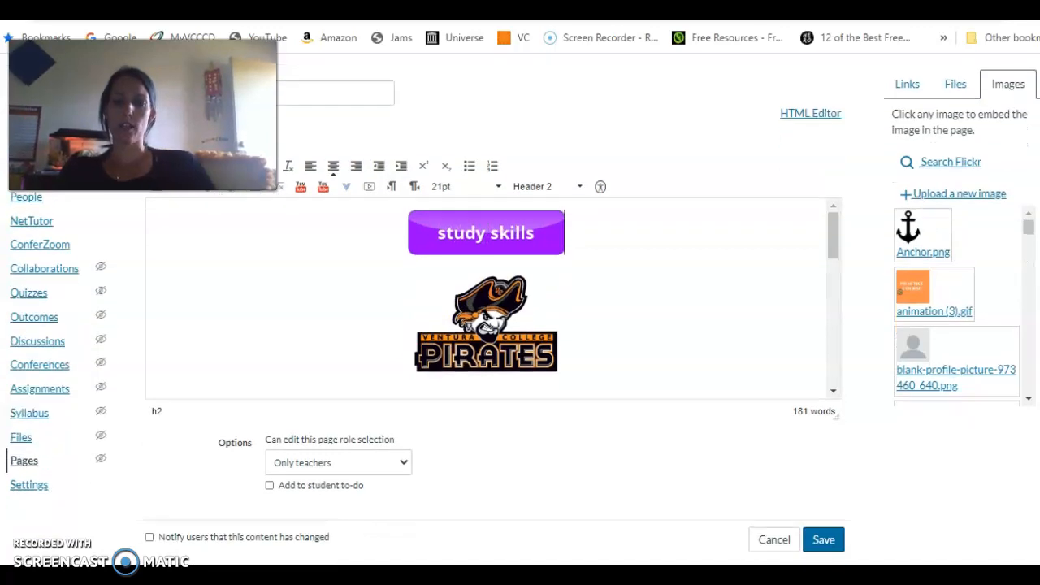
left_click(823, 540)
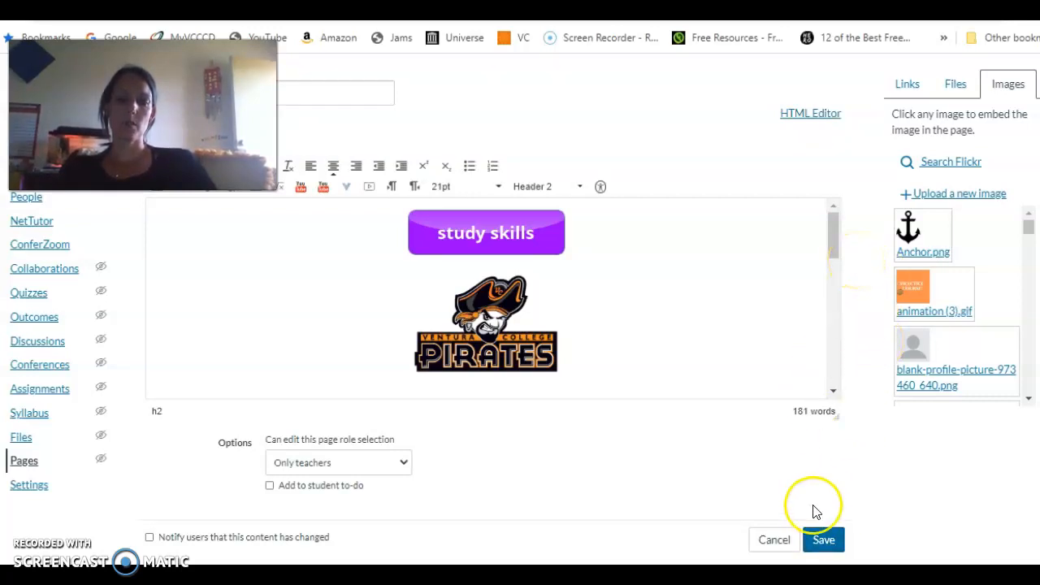
left_click(818, 544)
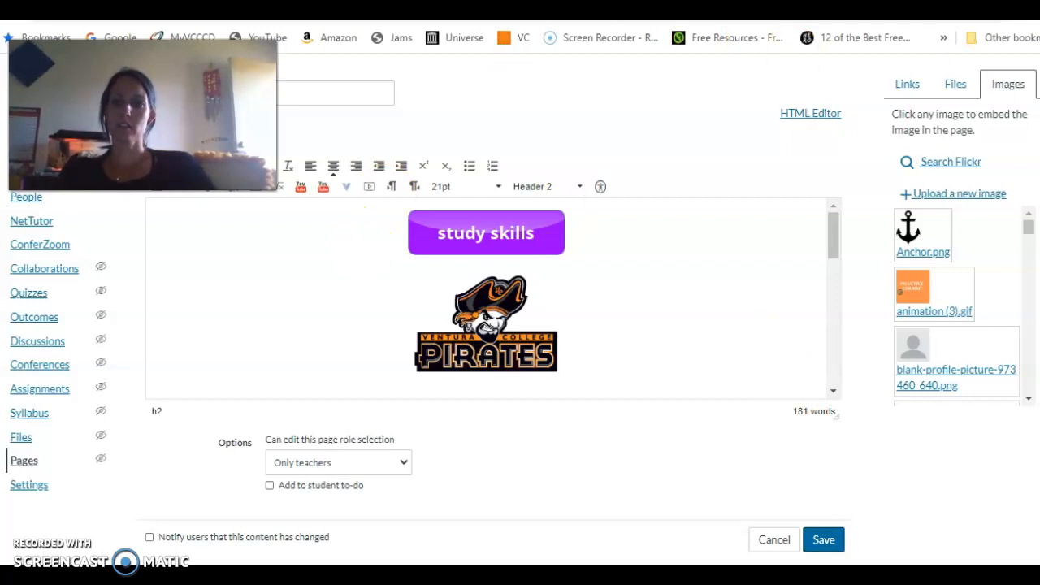
scroll(520, 310, "up", 1)
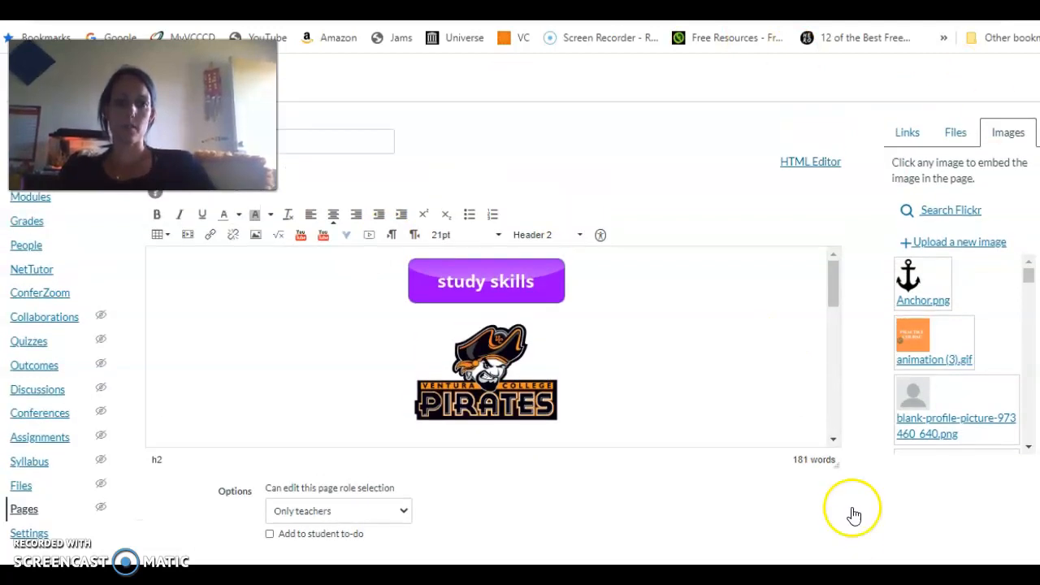
scroll(952, 439, "down", 1)
left_click(824, 540)
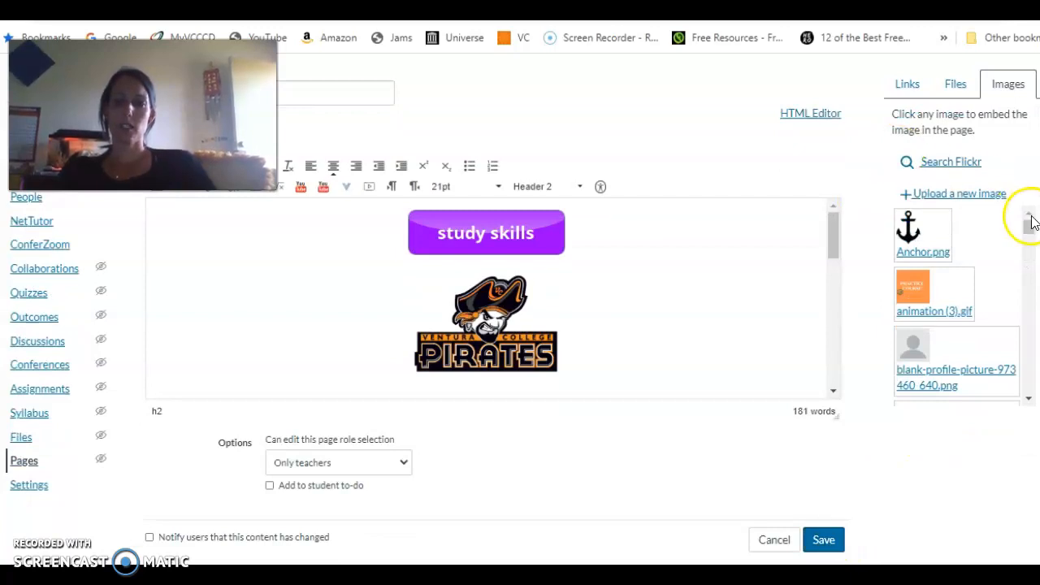
scroll(1024, 87, "up", 1)
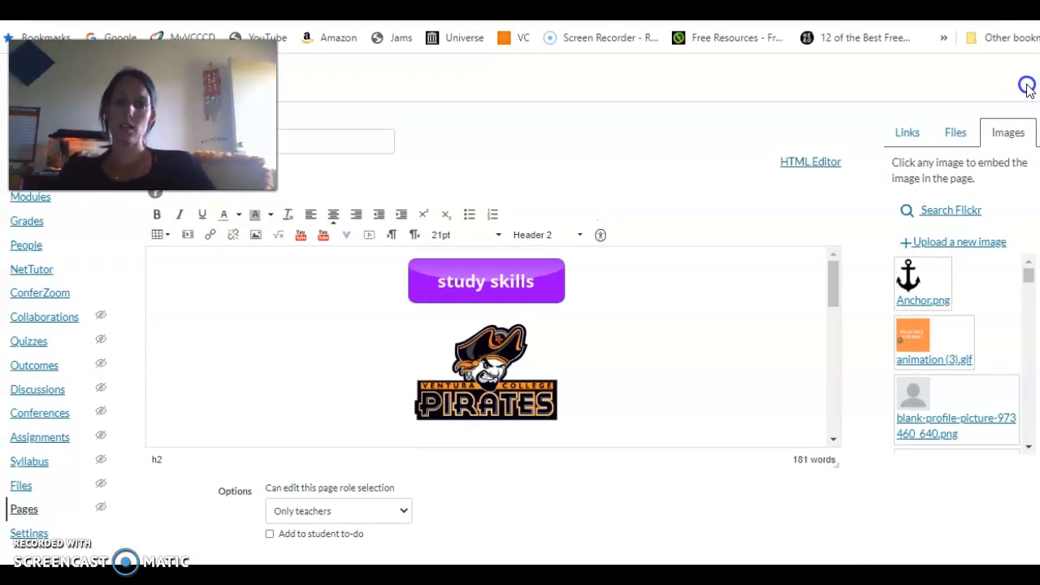
scroll(1019, 288, "down", 1)
left_click(824, 539)
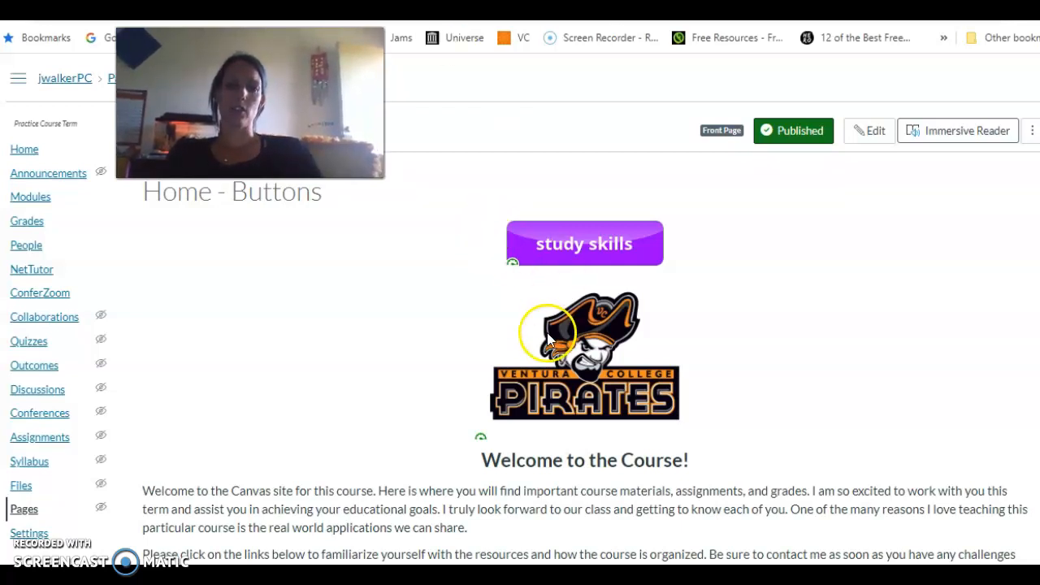
- View the course home page and check which options the study skills button image offers
left_click(22, 151)
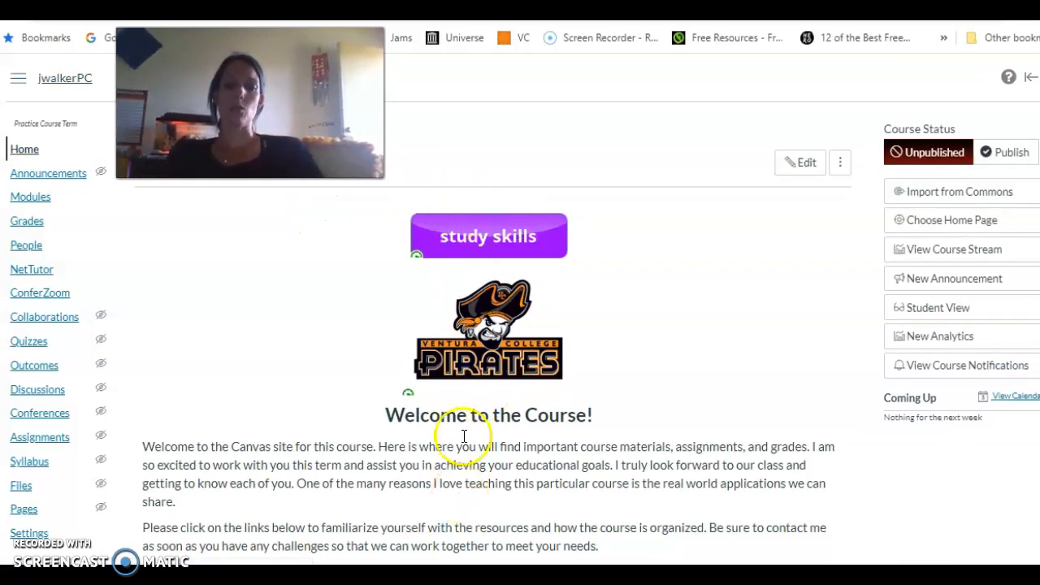
right_click(484, 243)
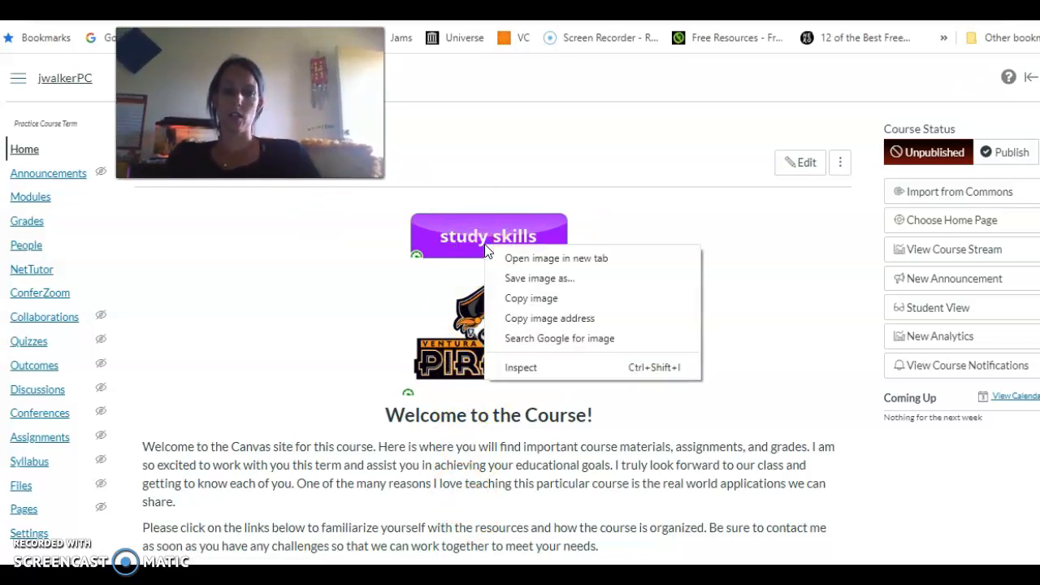
left_click(465, 232)
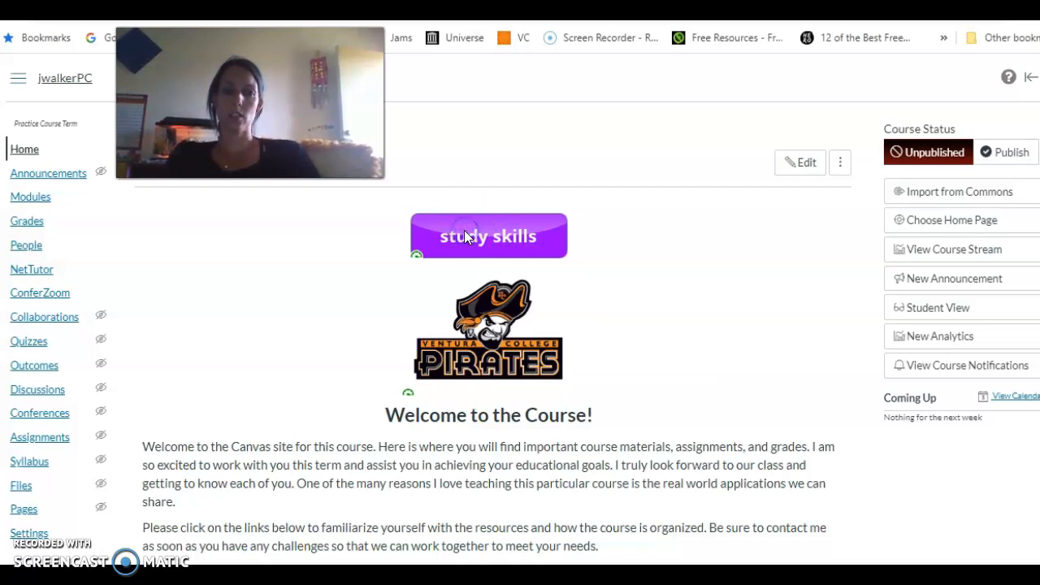
right_click(464, 231)
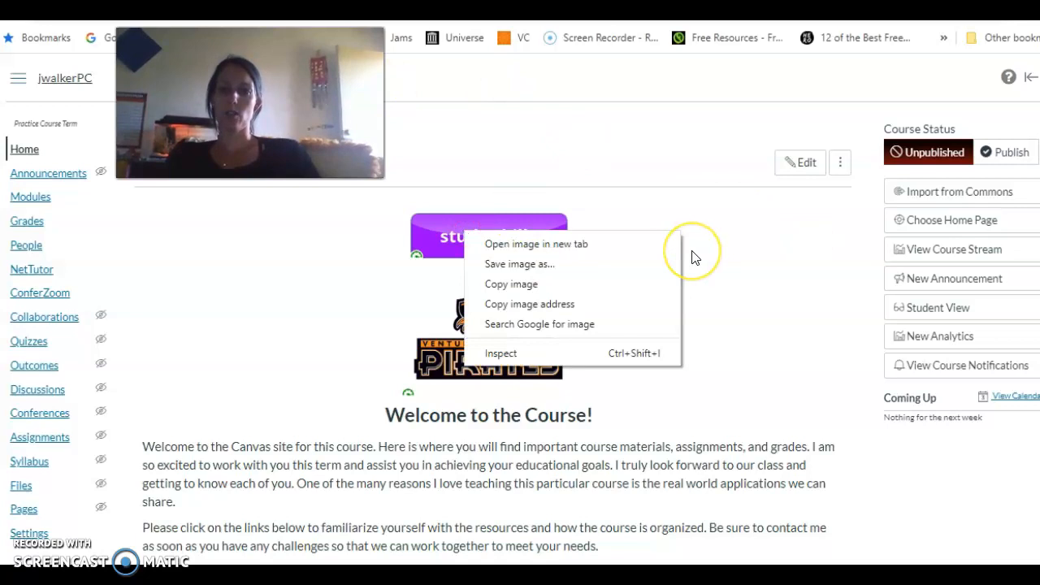
left_click(720, 325)
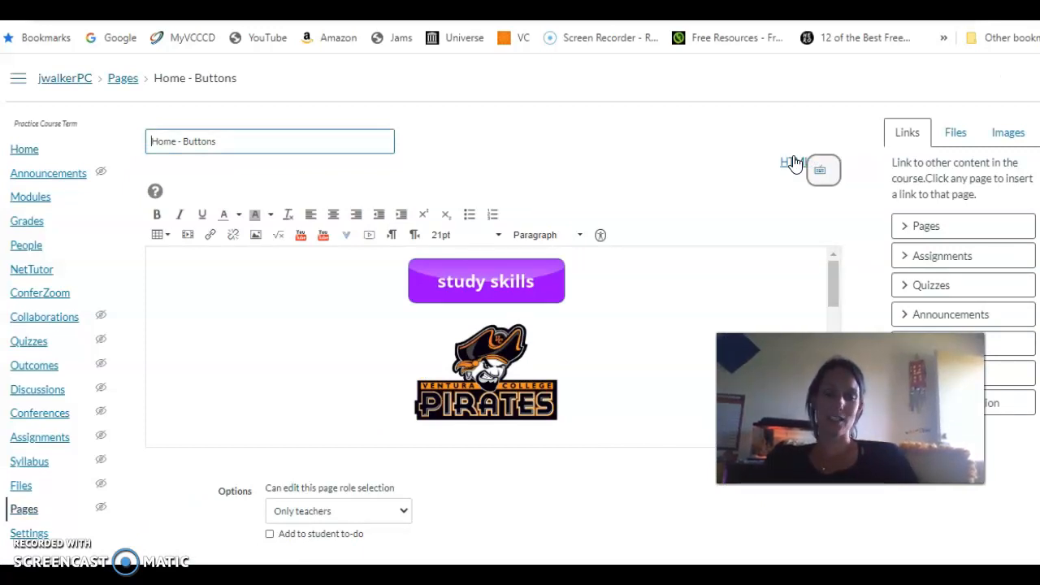
- Link the study skills button image to the Study skills assignment and save the Home - Buttons page
left_click(503, 279)
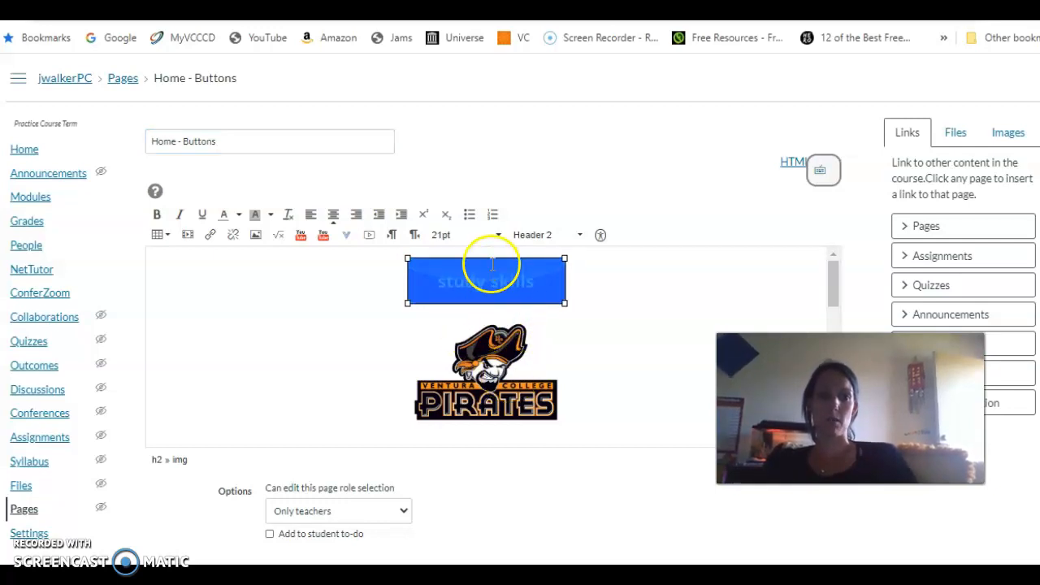
left_click(480, 376)
left_click(467, 278)
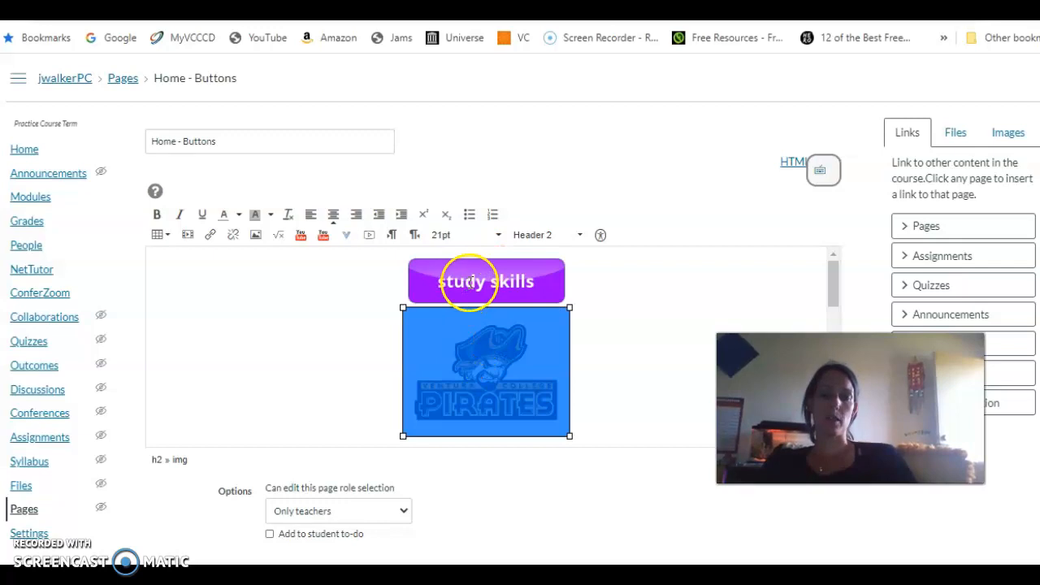
right_click(470, 282)
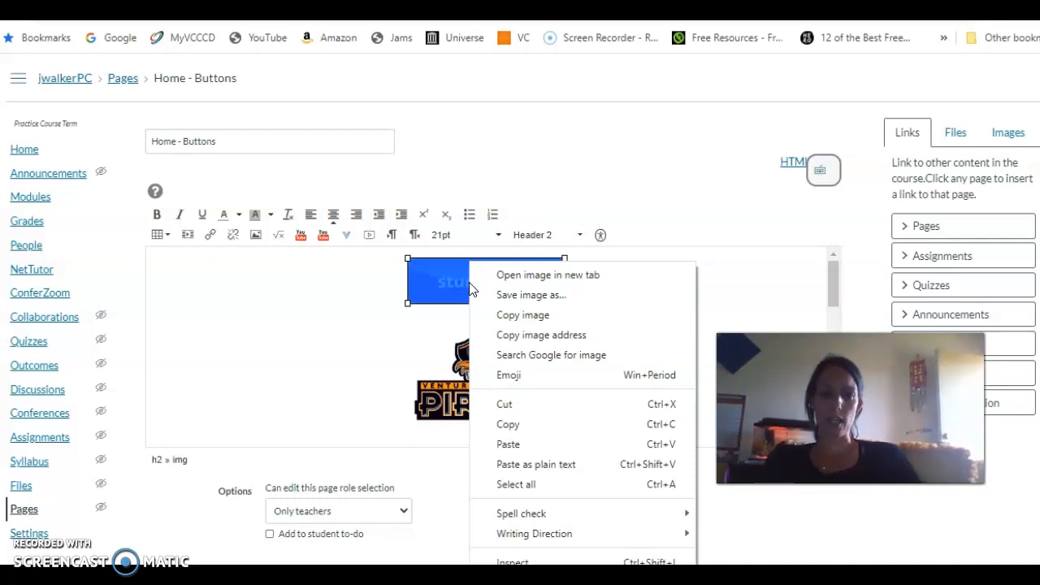
left_click(928, 258)
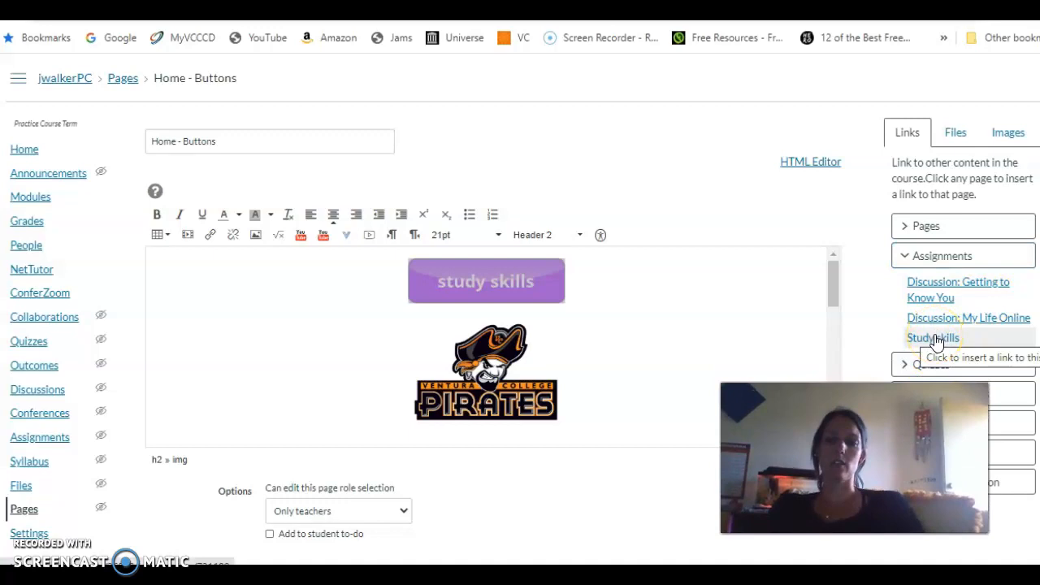
left_click(935, 339)
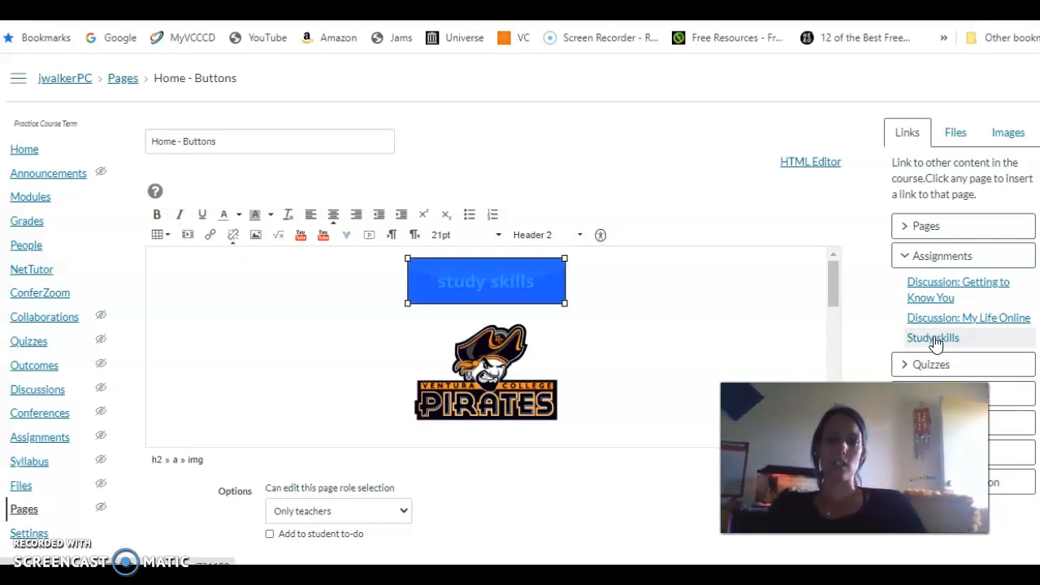
left_click(934, 338)
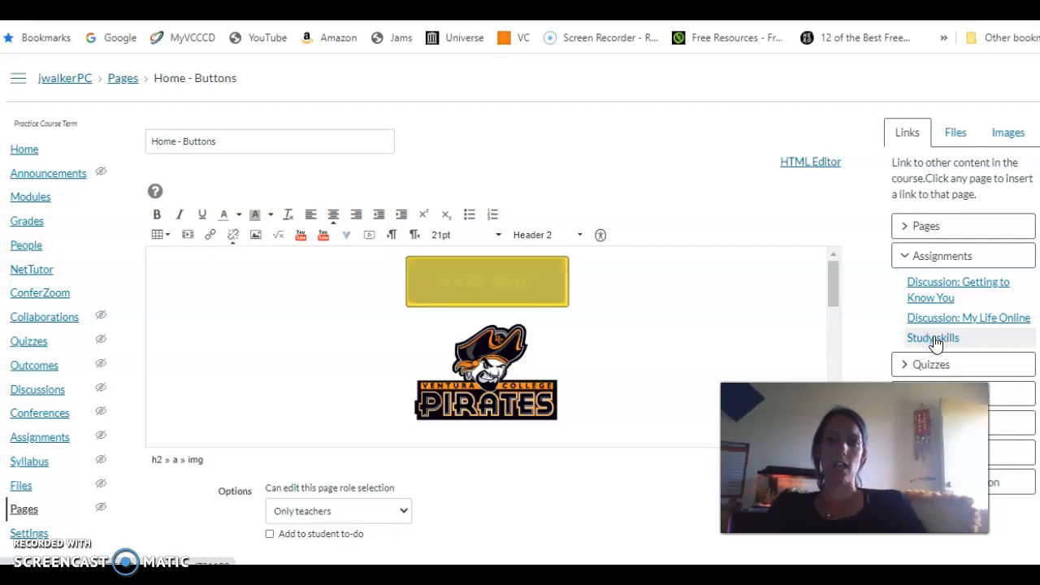
scroll(522, 310, "down", 1)
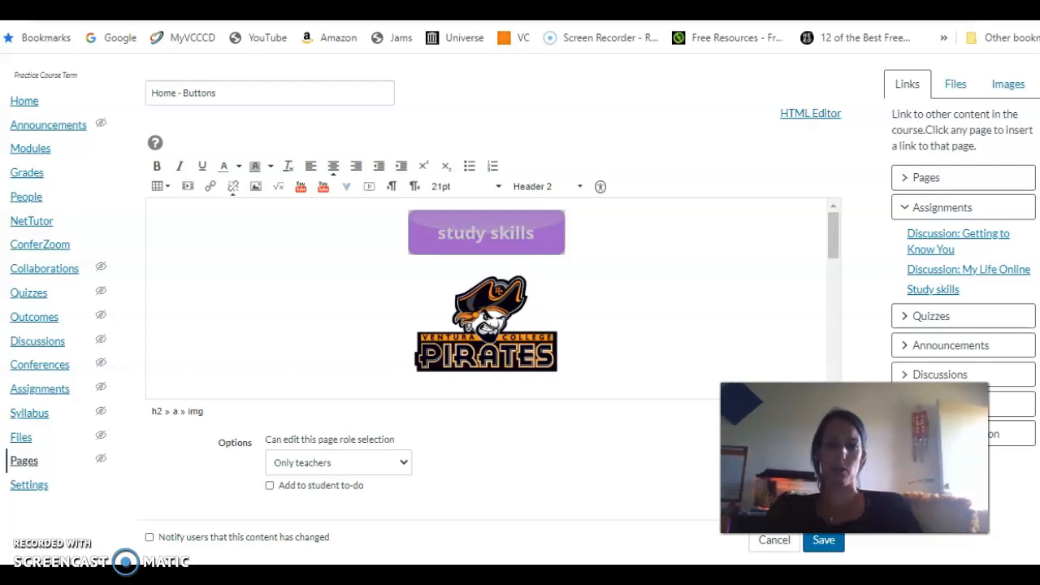
left_click(820, 541)
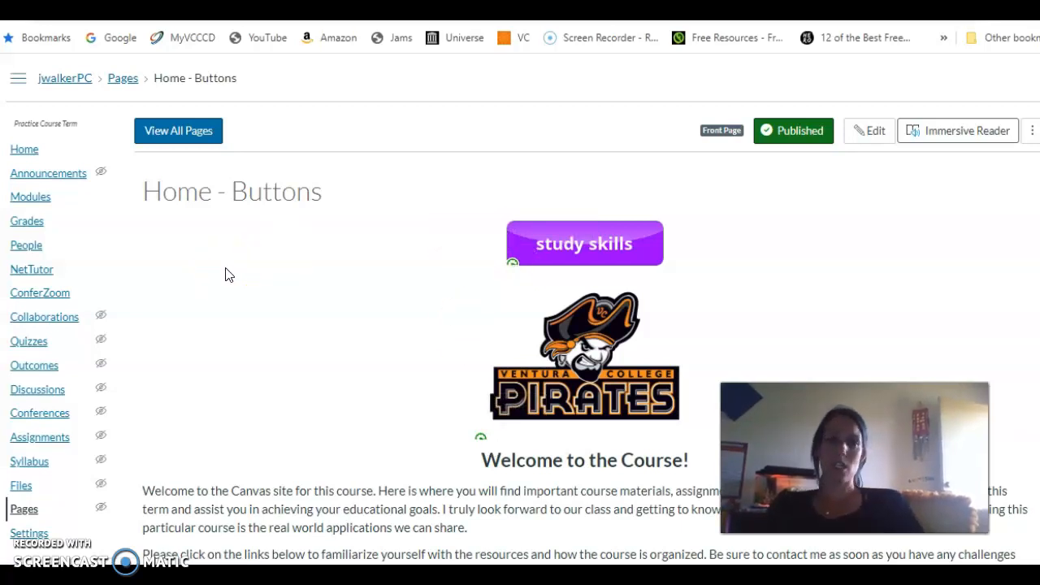
- Test the study skills button by following its link, and briefly play the embedded video in the assignment
left_click(548, 249)
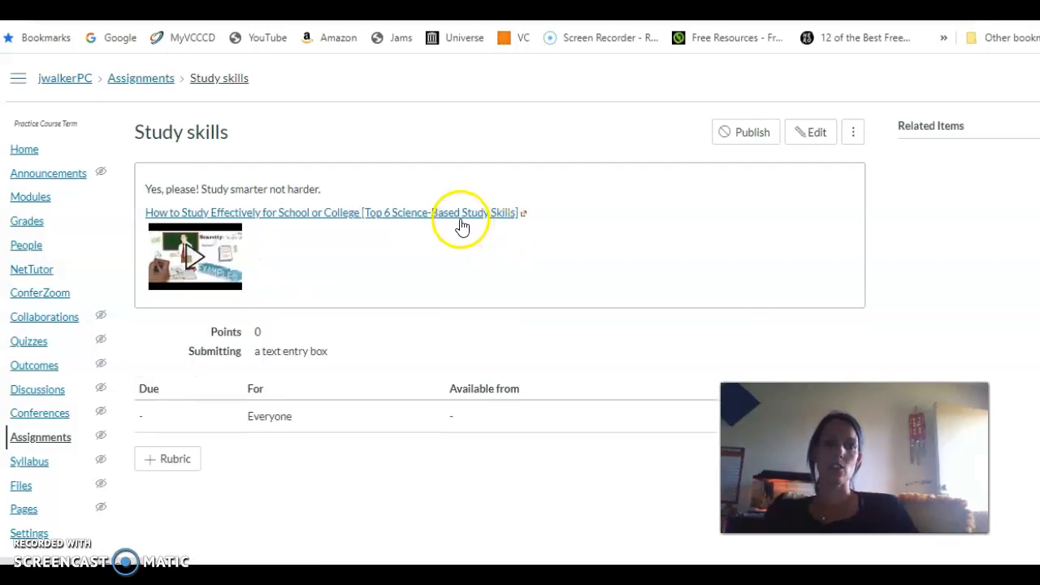
left_click(187, 248)
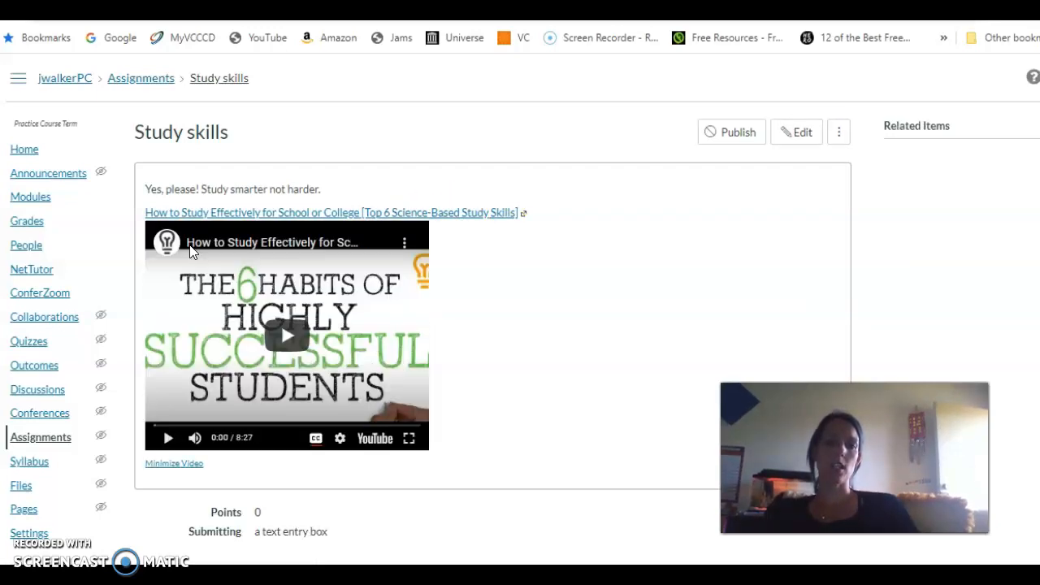
left_click(276, 333)
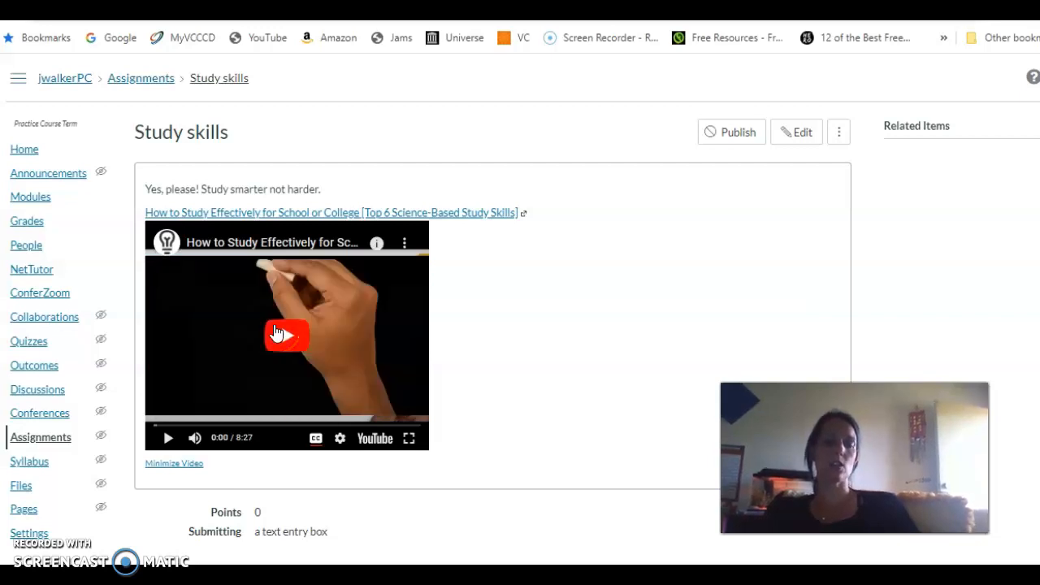
left_click(168, 439)
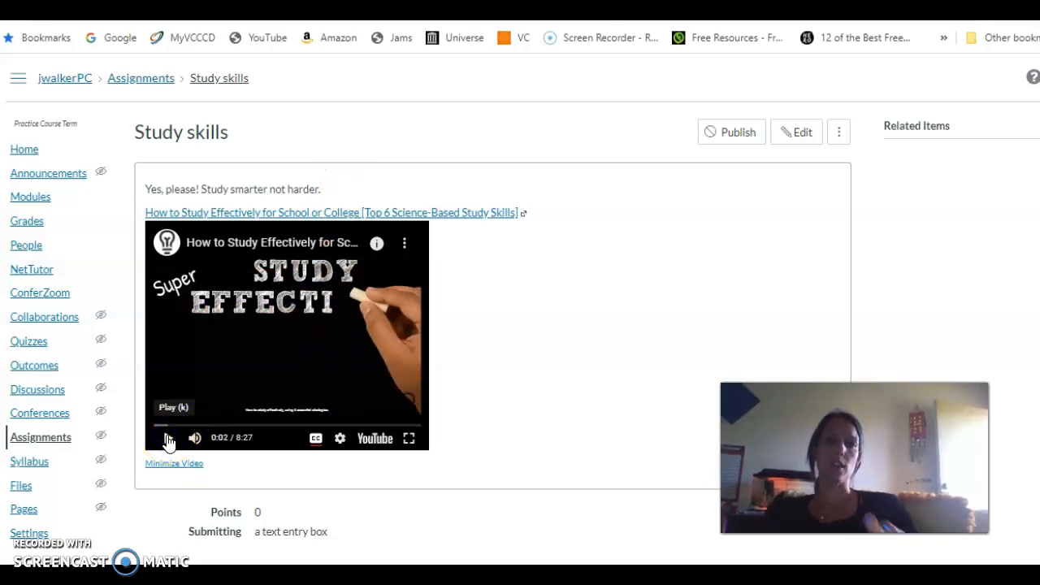
scroll(1016, 207, "down", 1)
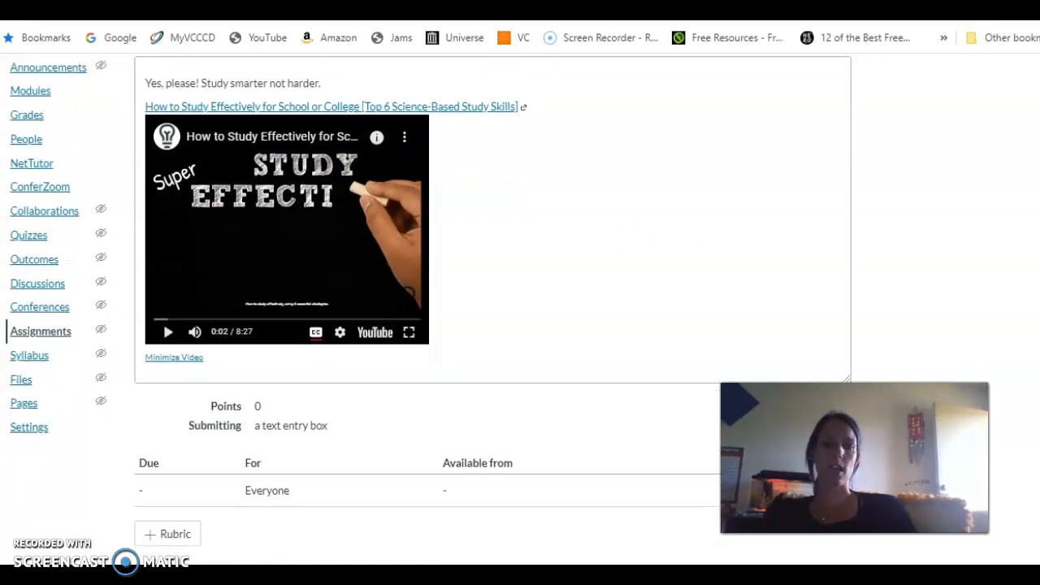
scroll(1030, 308, "up", 1)
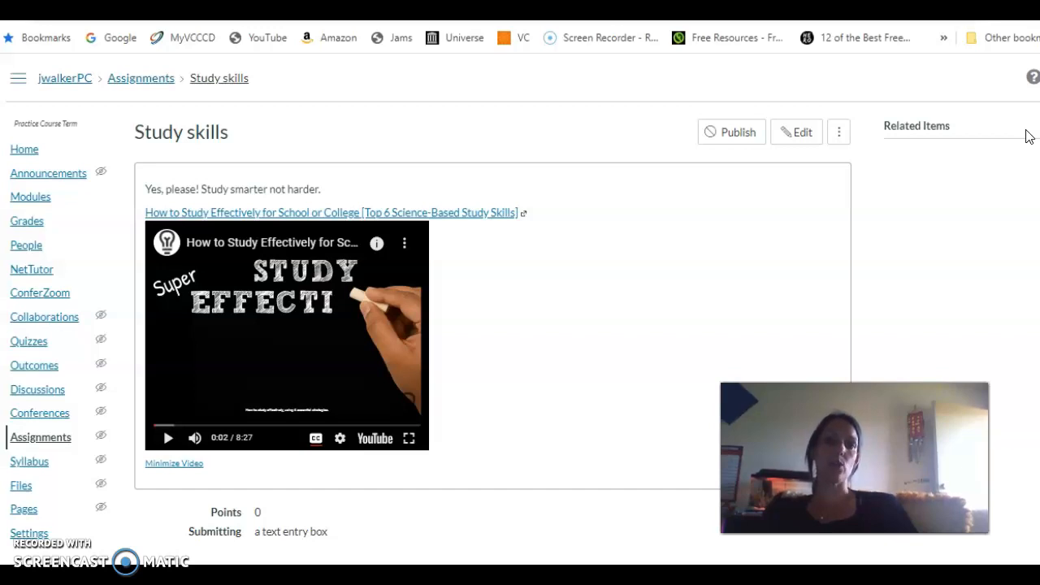
left_click(502, 55)
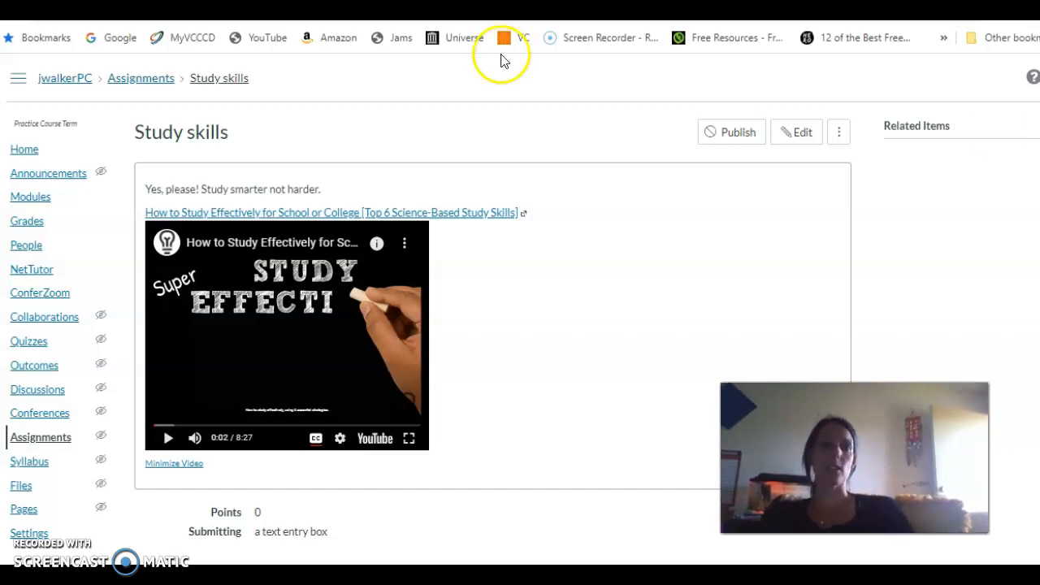